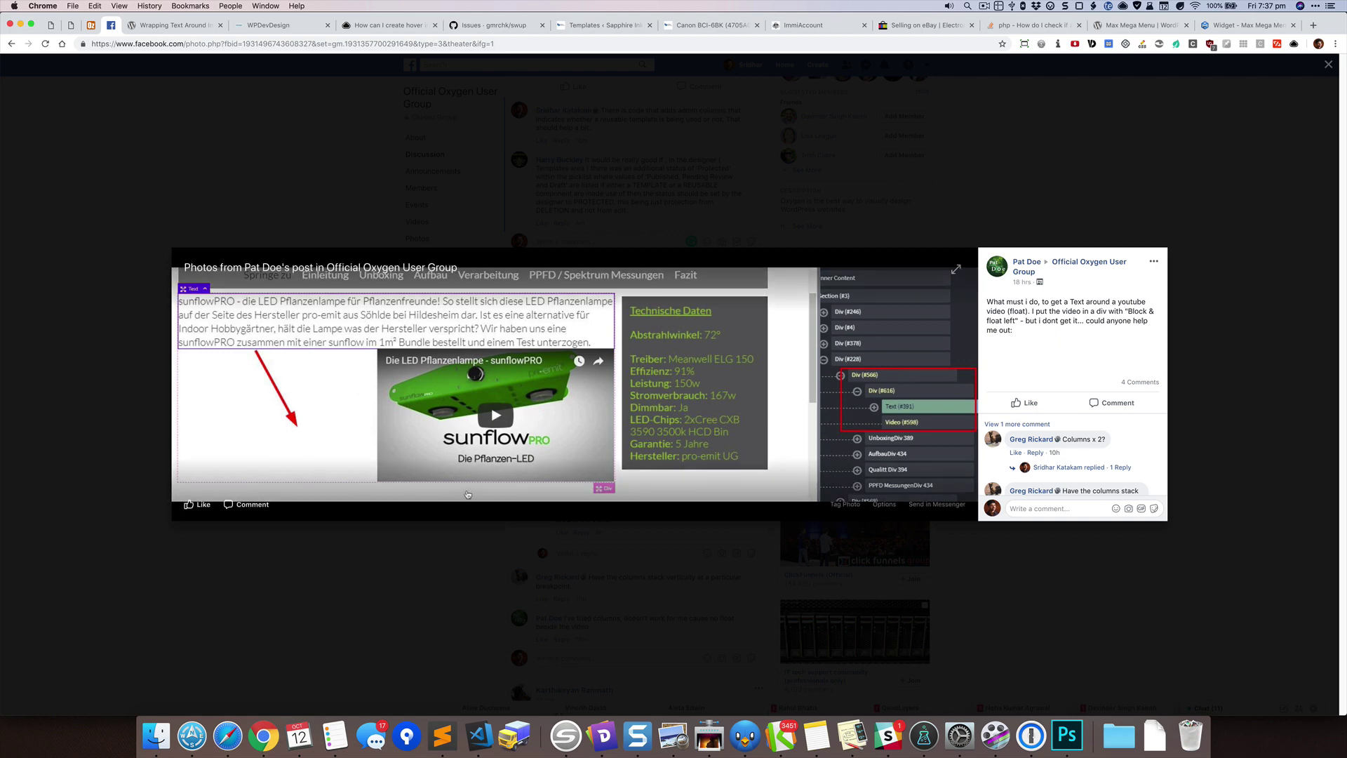
Switch to the Codex 'Wrapping Text Around Images' Chrome tab
left_click(175, 25)
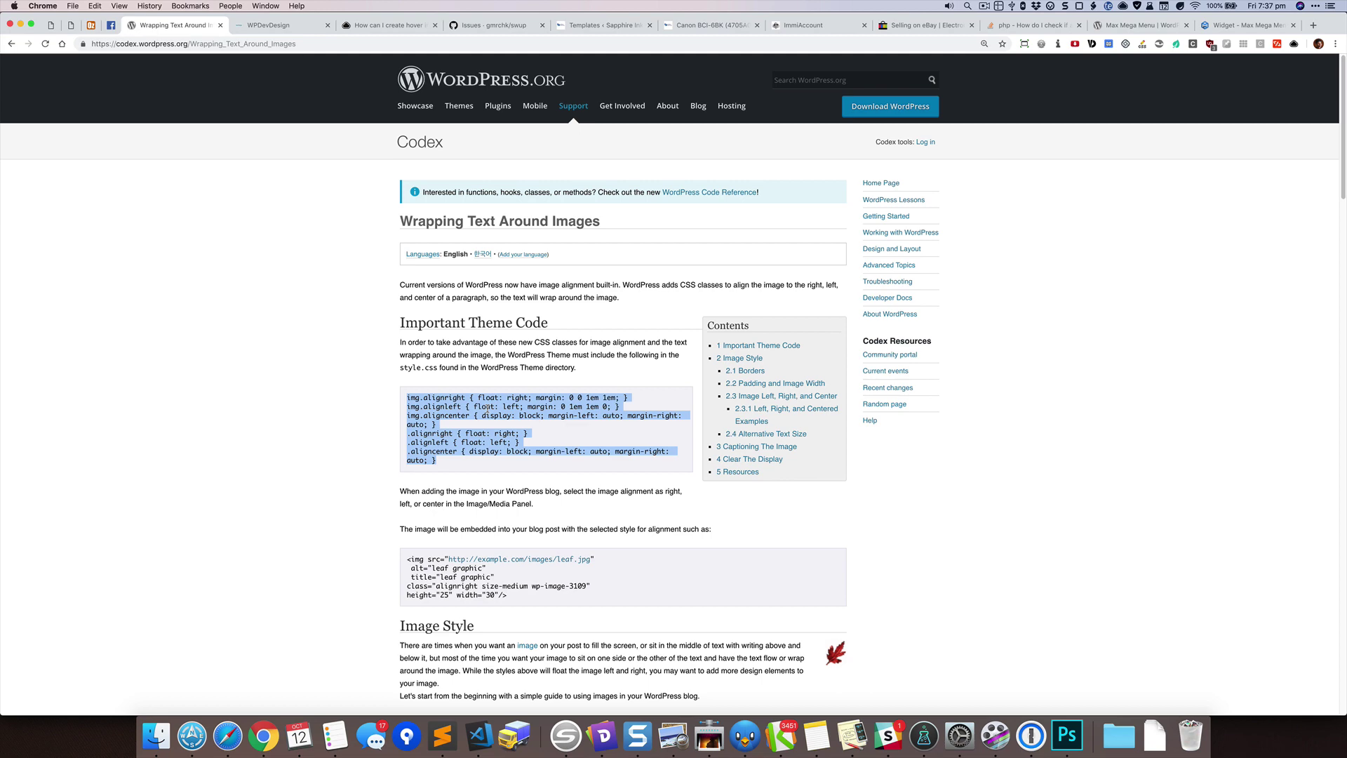
Copy the highlighted image-alignment CSS block and return to the Oxygen editor window
right_click(487, 408)
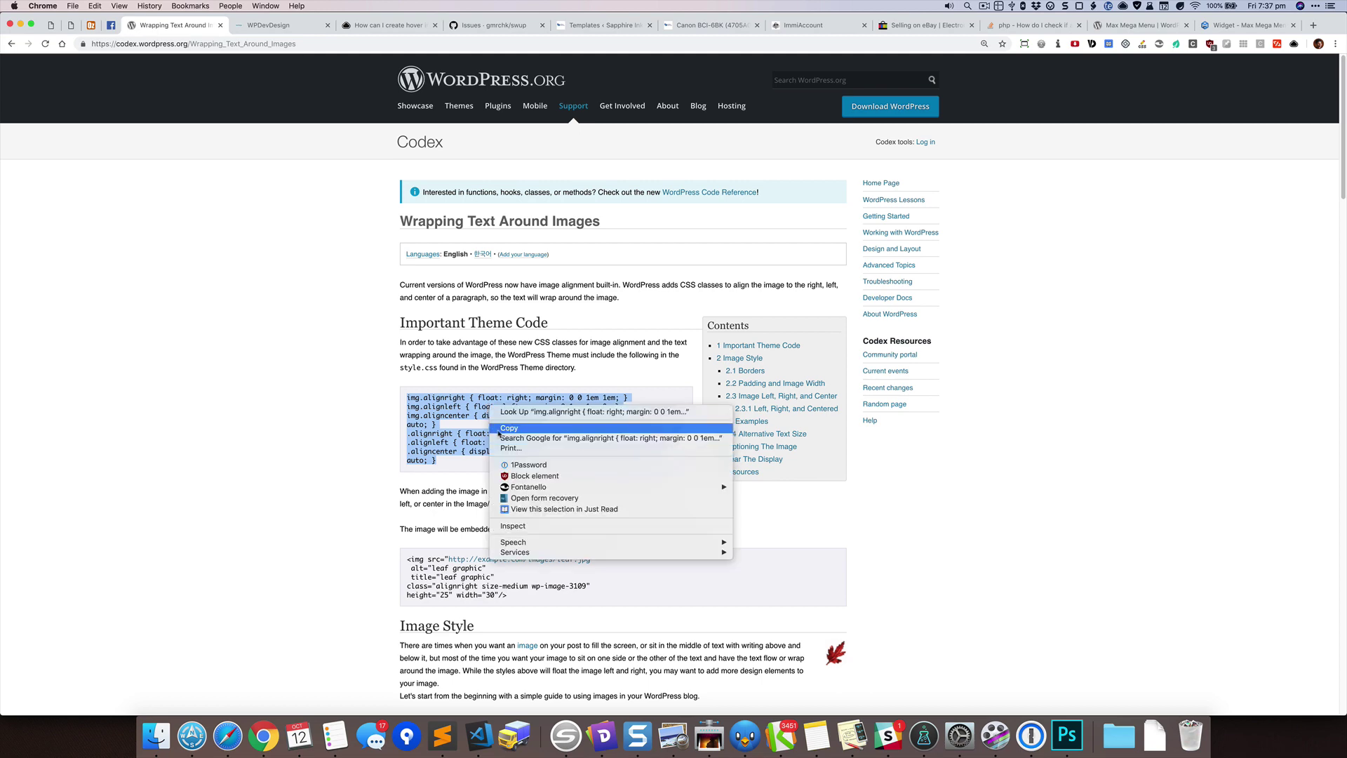
left_click(498, 434)
key("super+grave")
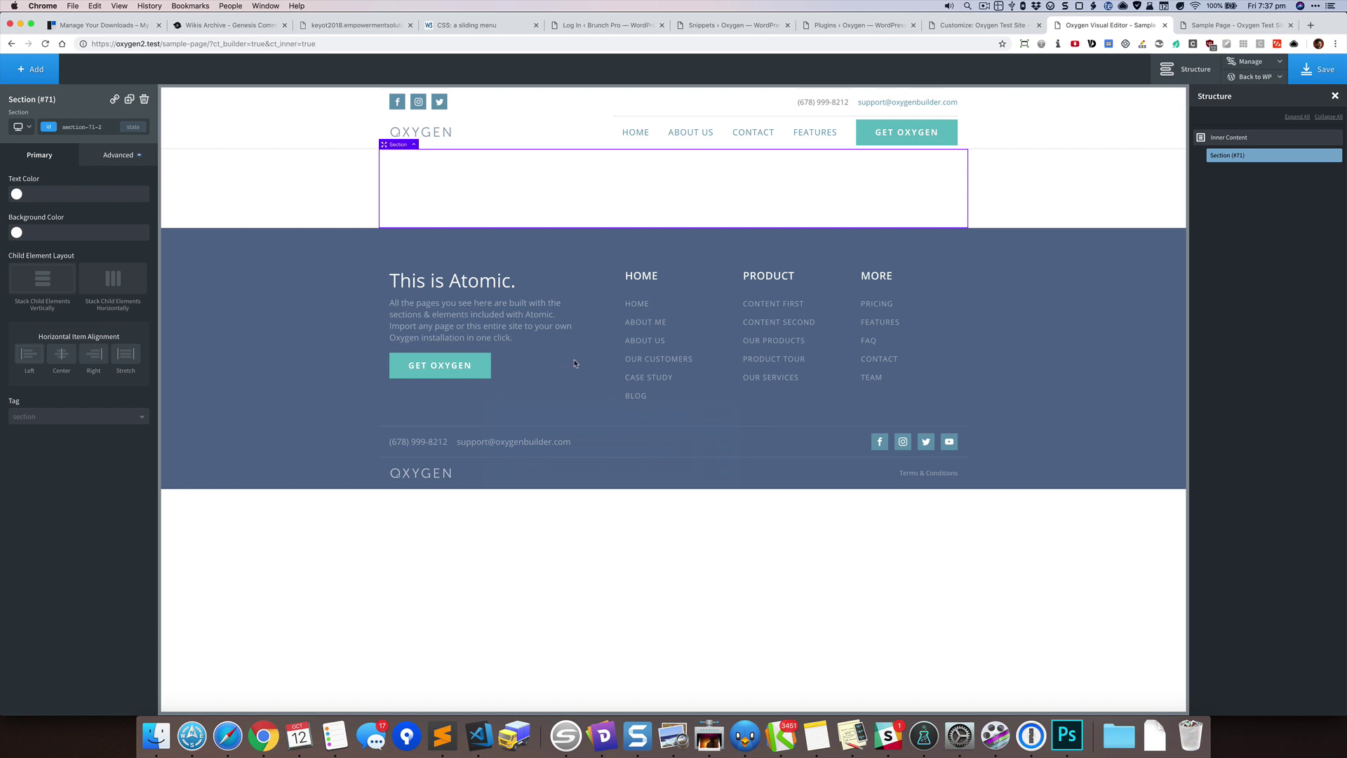
Paste the alignment CSS rules into the 'main' stylesheet in the sridhar folder
left_click(1275, 62)
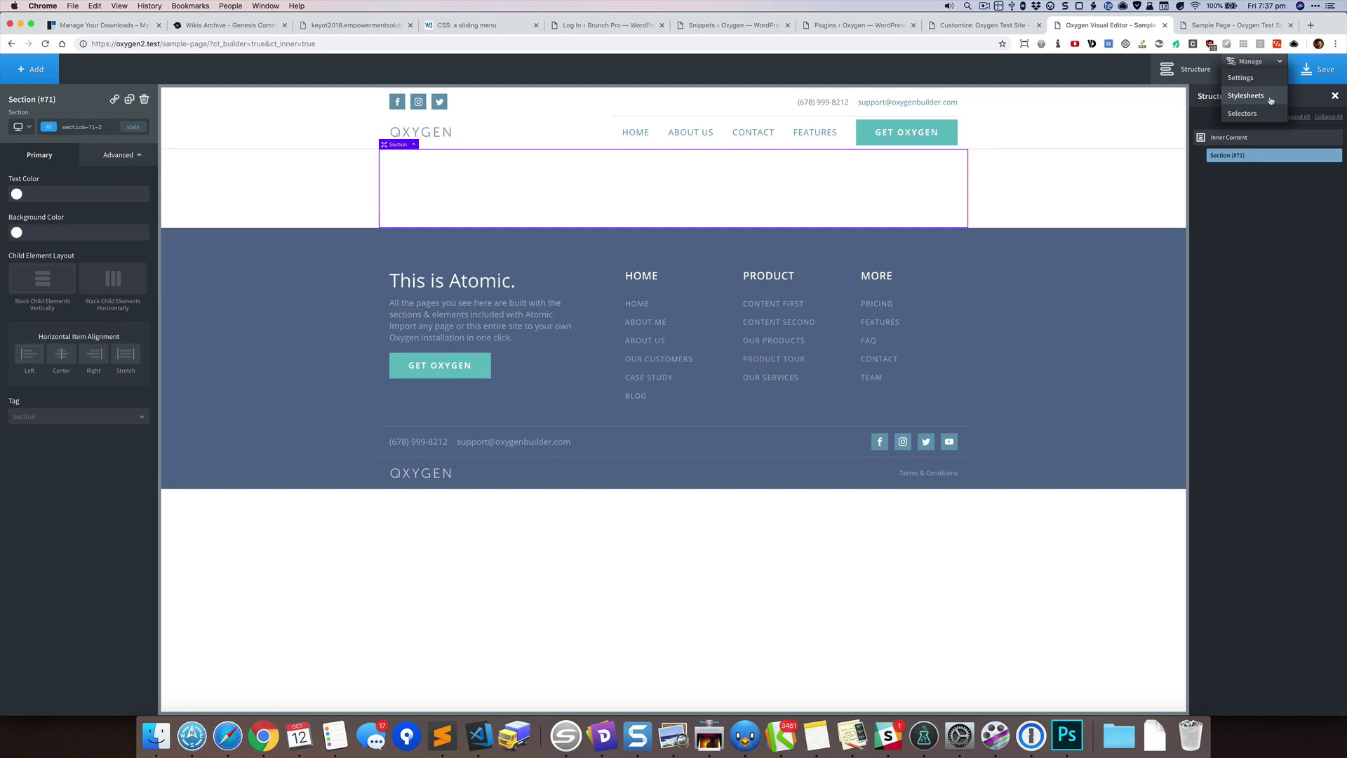
left_click(1271, 101)
left_click(1254, 200)
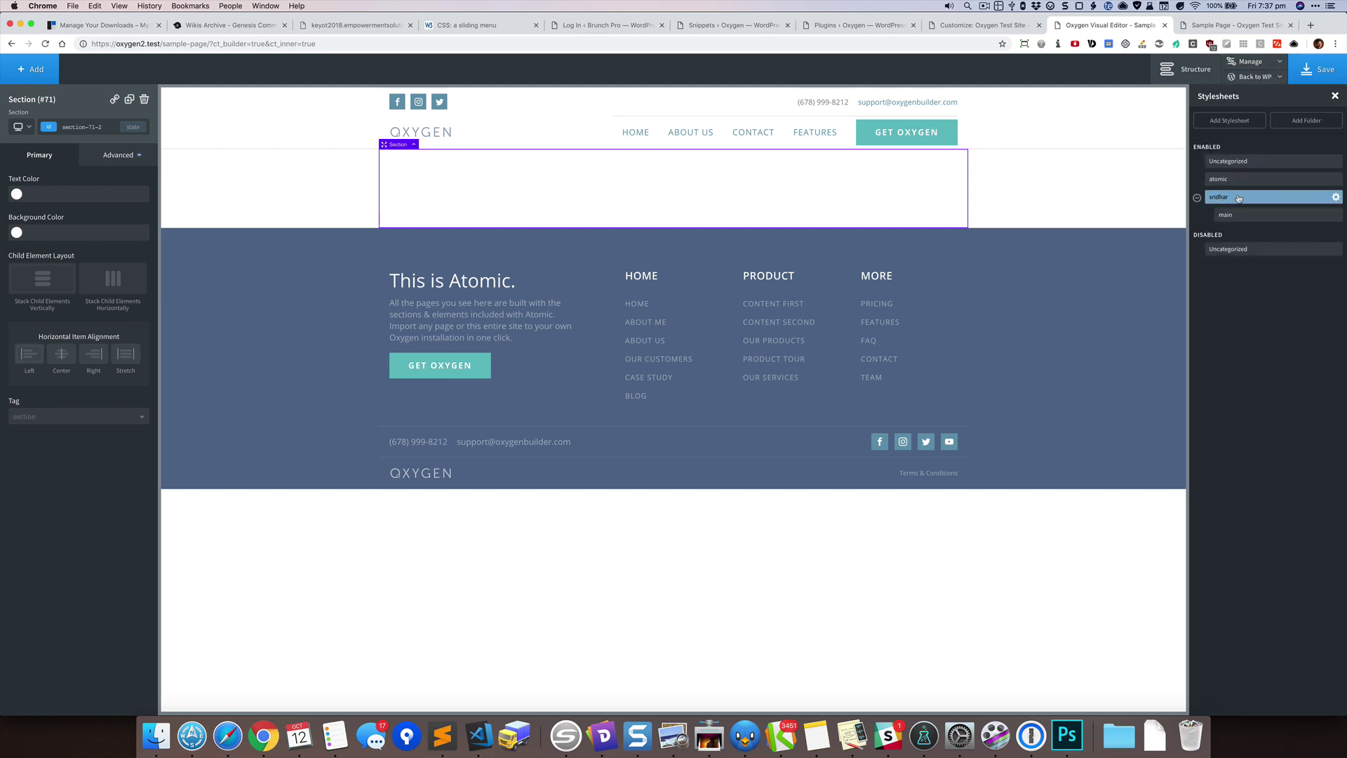
left_click(1244, 216)
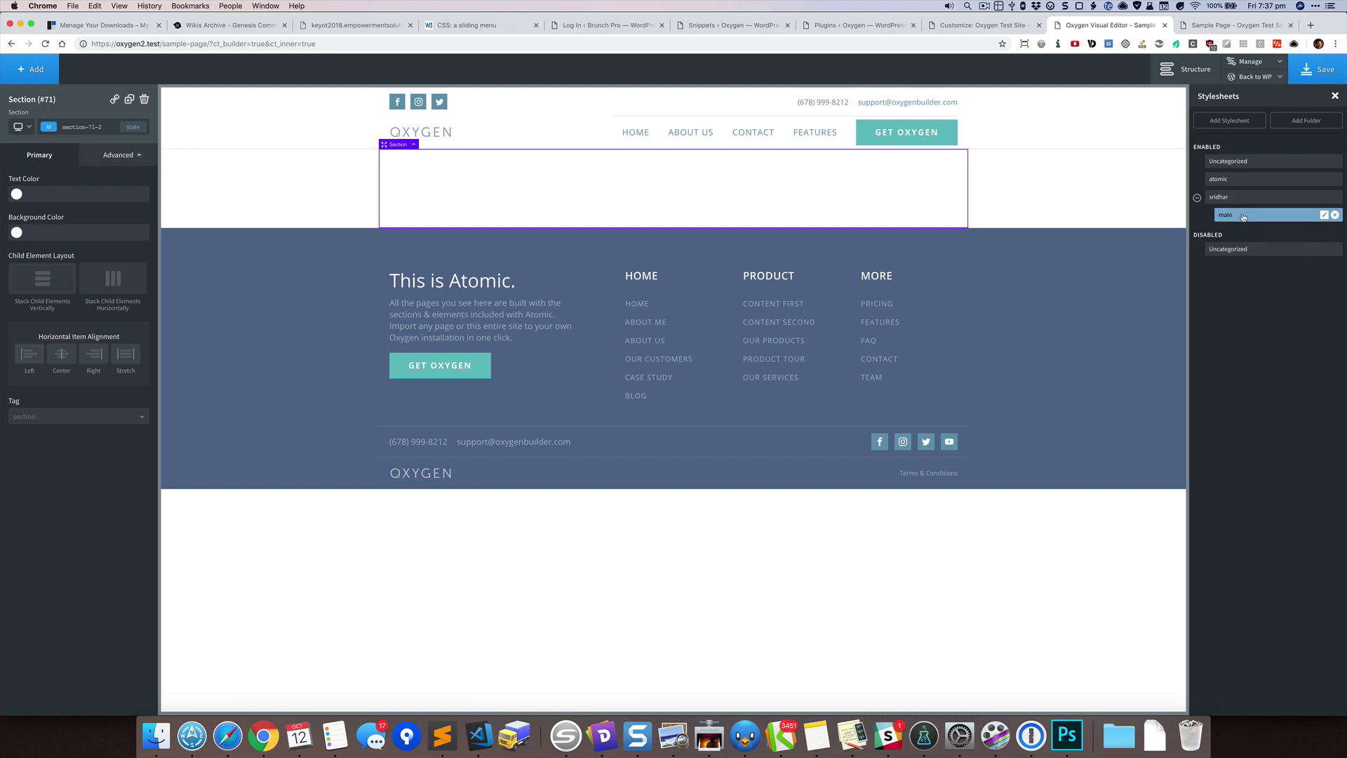
left_click(1243, 215)
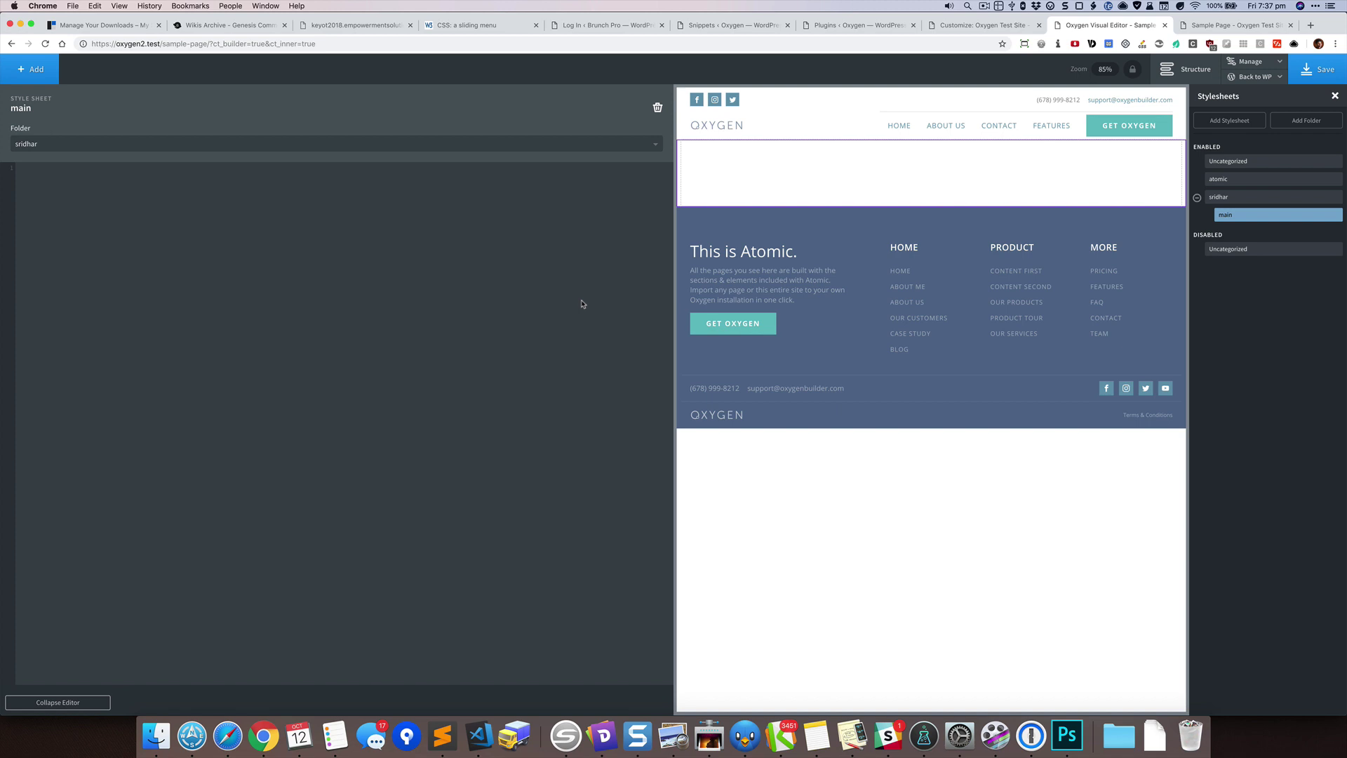
type("img.alignright { float: right; margin: 0 0 1em 1em; } img.alignleft { float: left; margin: 0 1em 1em 0; } img.aligncenter { display: block; margin-left: auto; margin-right: auto; } .alignright { float: right; } .alignleft { float: left; } .aligncenter { display: block; margin-left: auto; margin-right: auto; }")
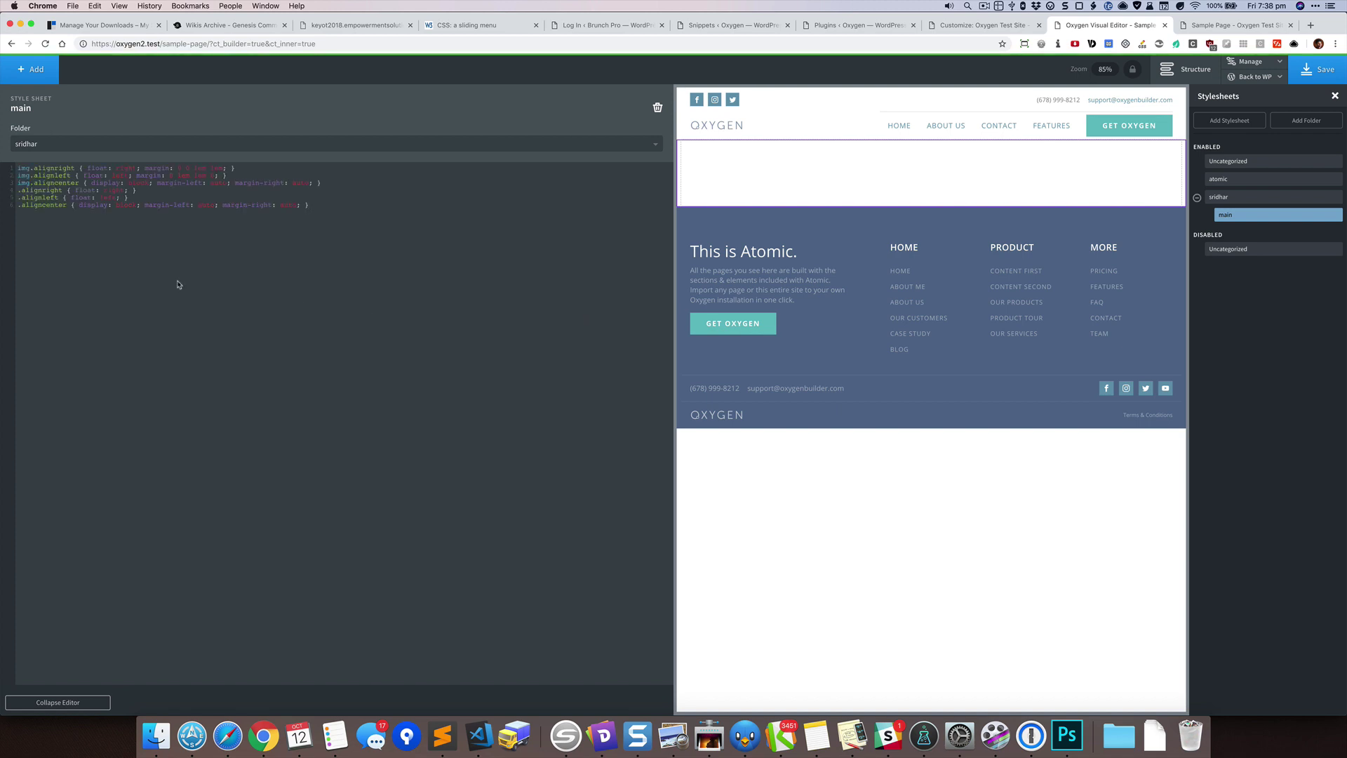
double_click(64, 191)
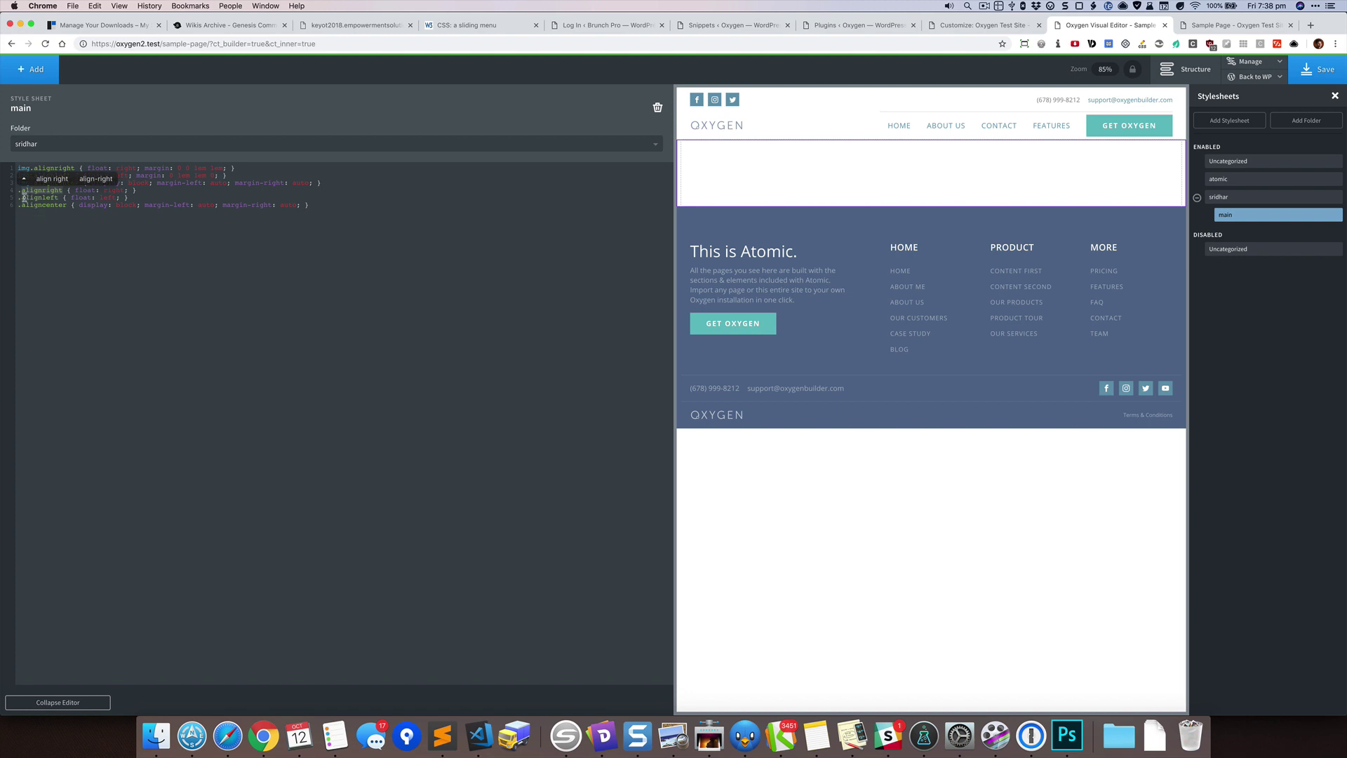
left_click(44, 197)
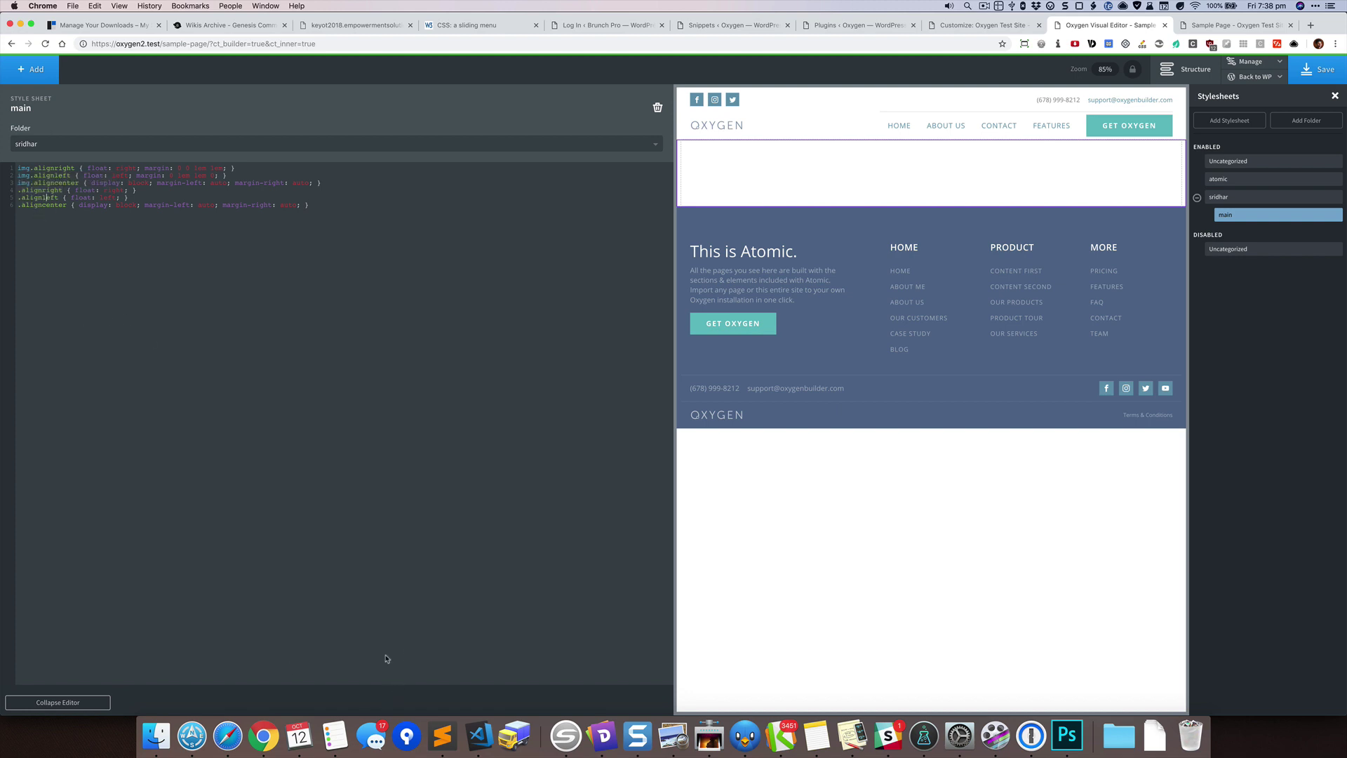
Collapse the stylesheet editor and add a Div inside the empty section (#71)
left_click(98, 701)
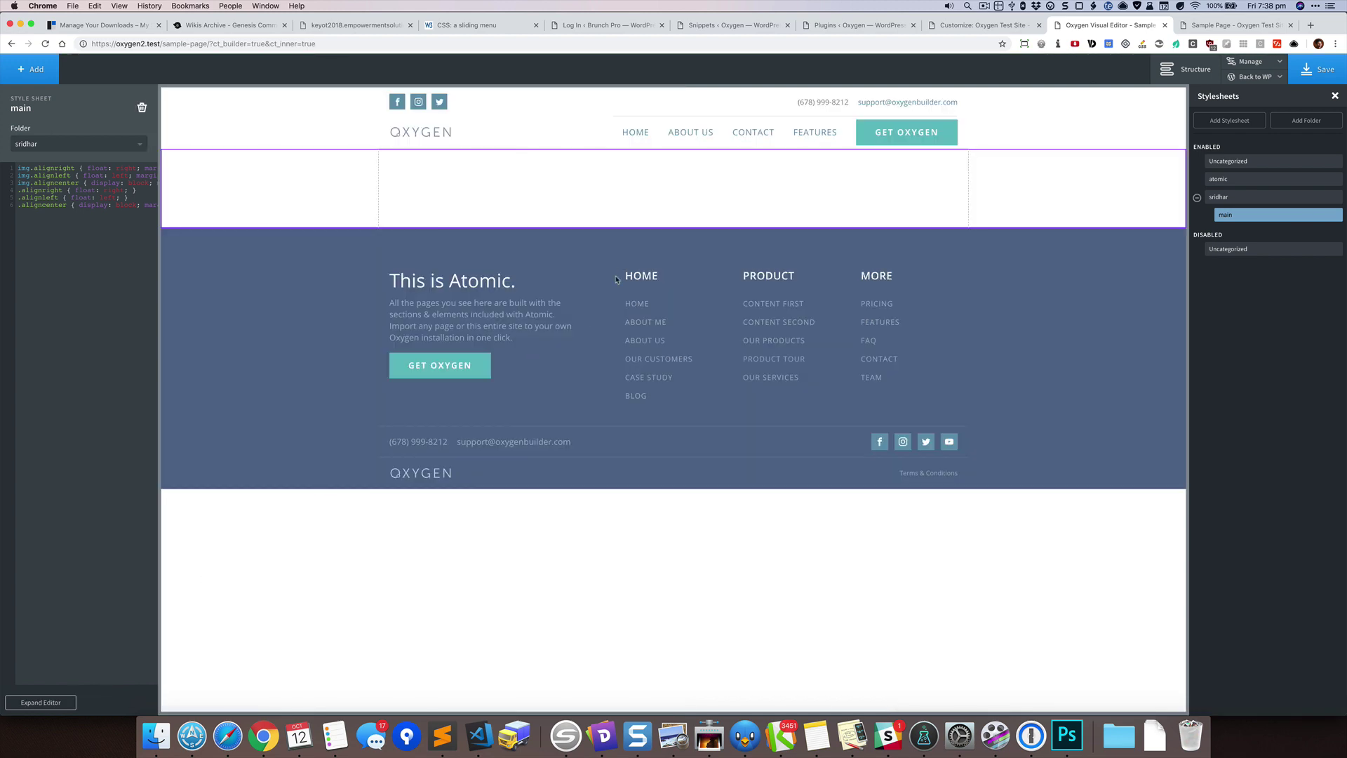
left_click(622, 203)
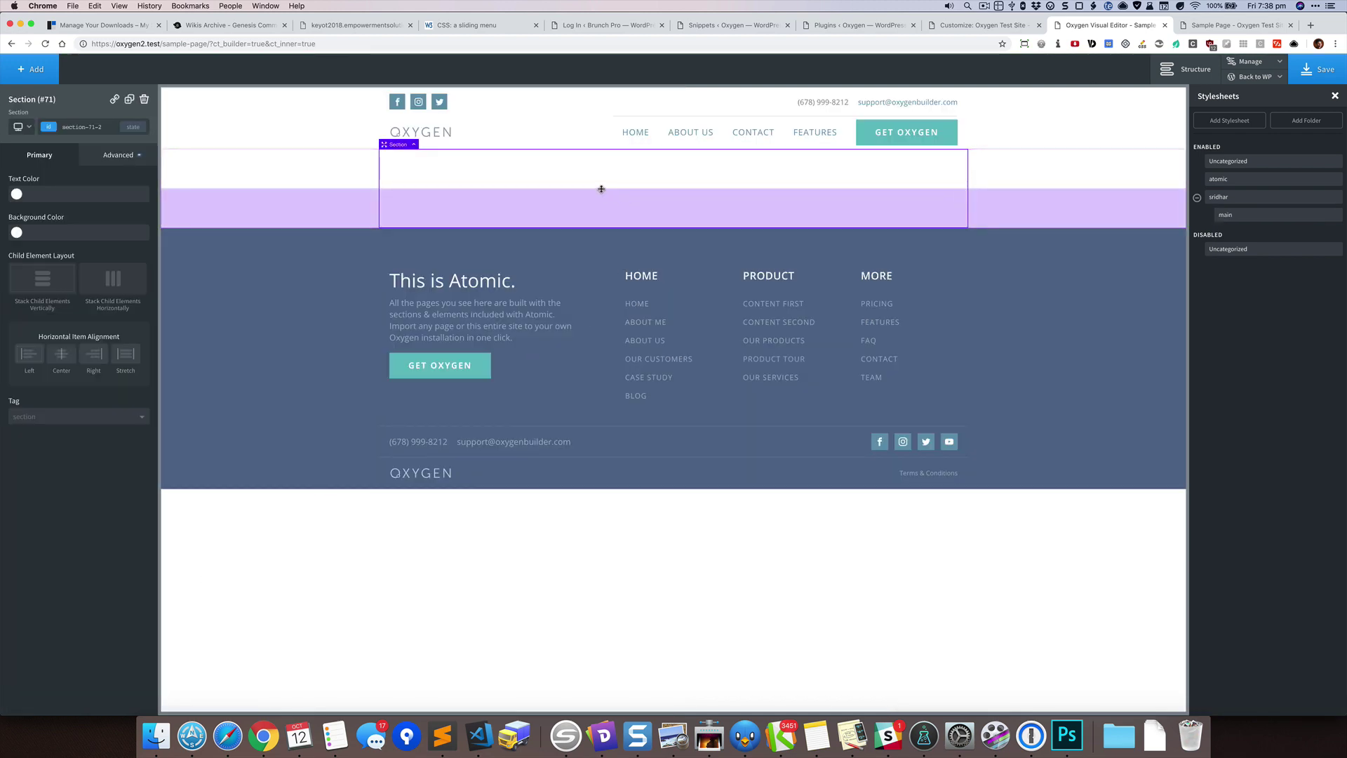
left_click(1179, 68)
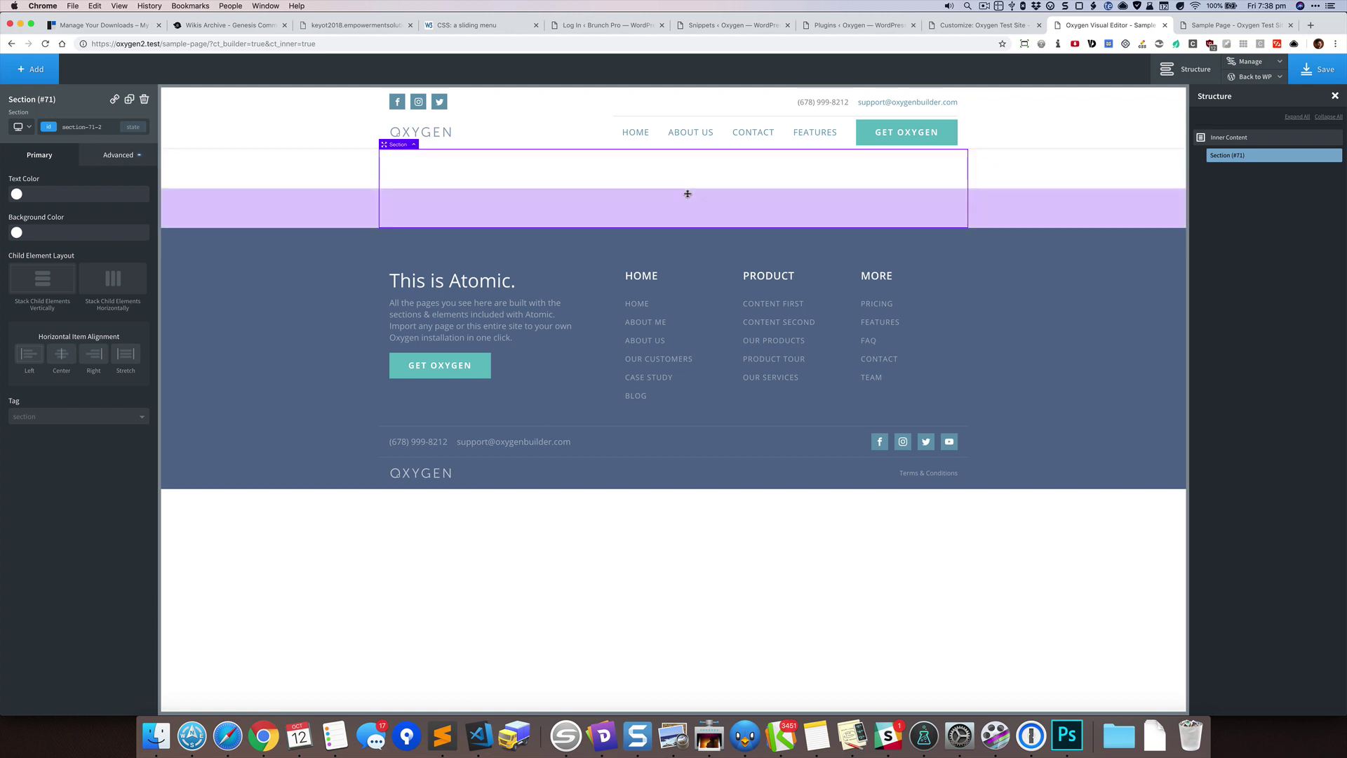
left_click(35, 68)
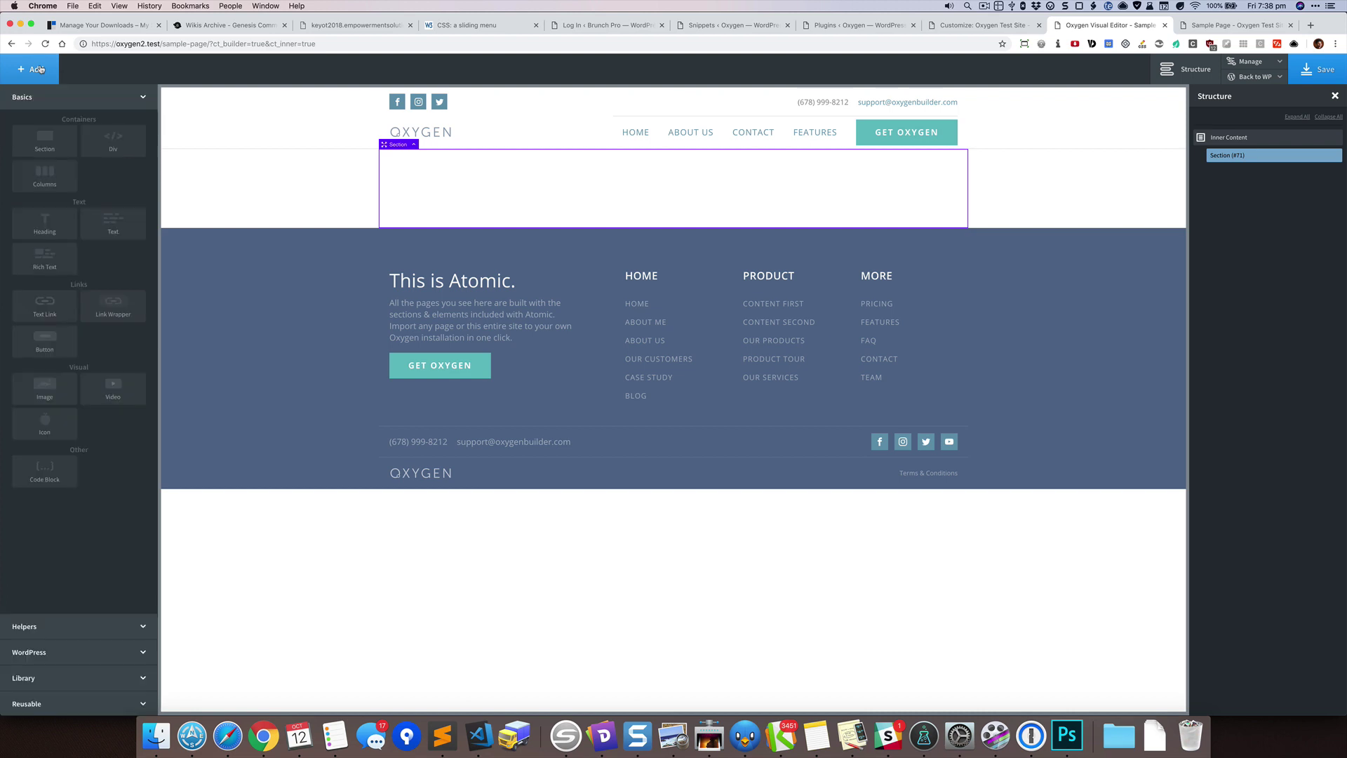
left_click(105, 139)
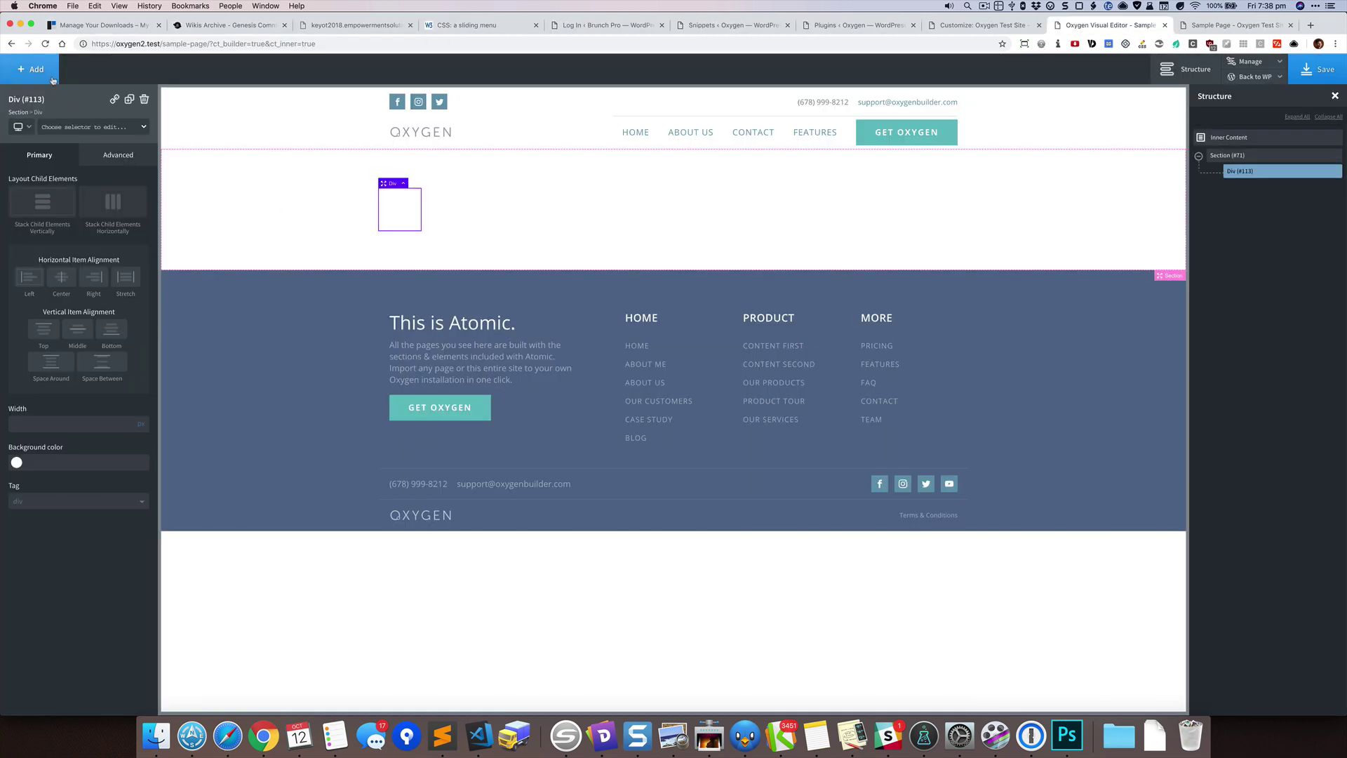
Add a Text block to the div and replace its content with four lorem ipsum paragraphs
left_click(51, 79)
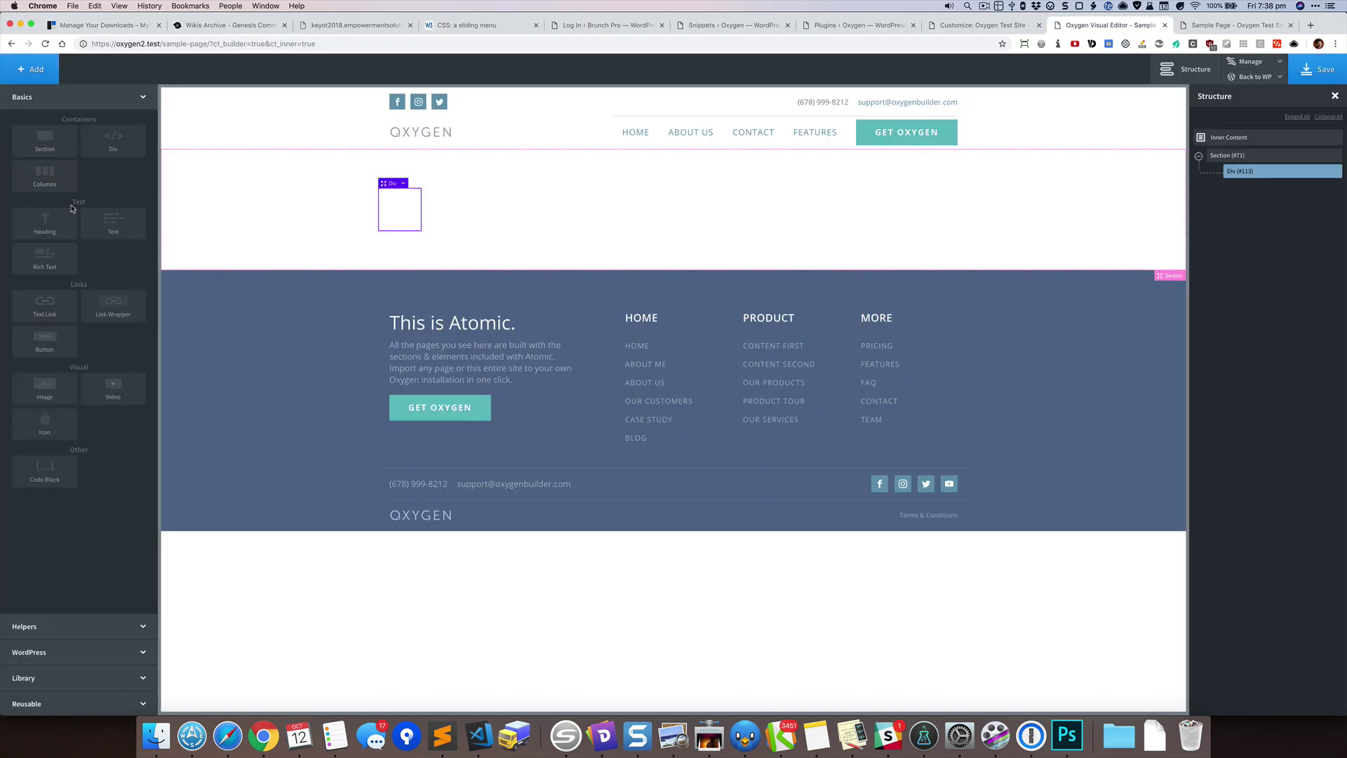
left_click(111, 223)
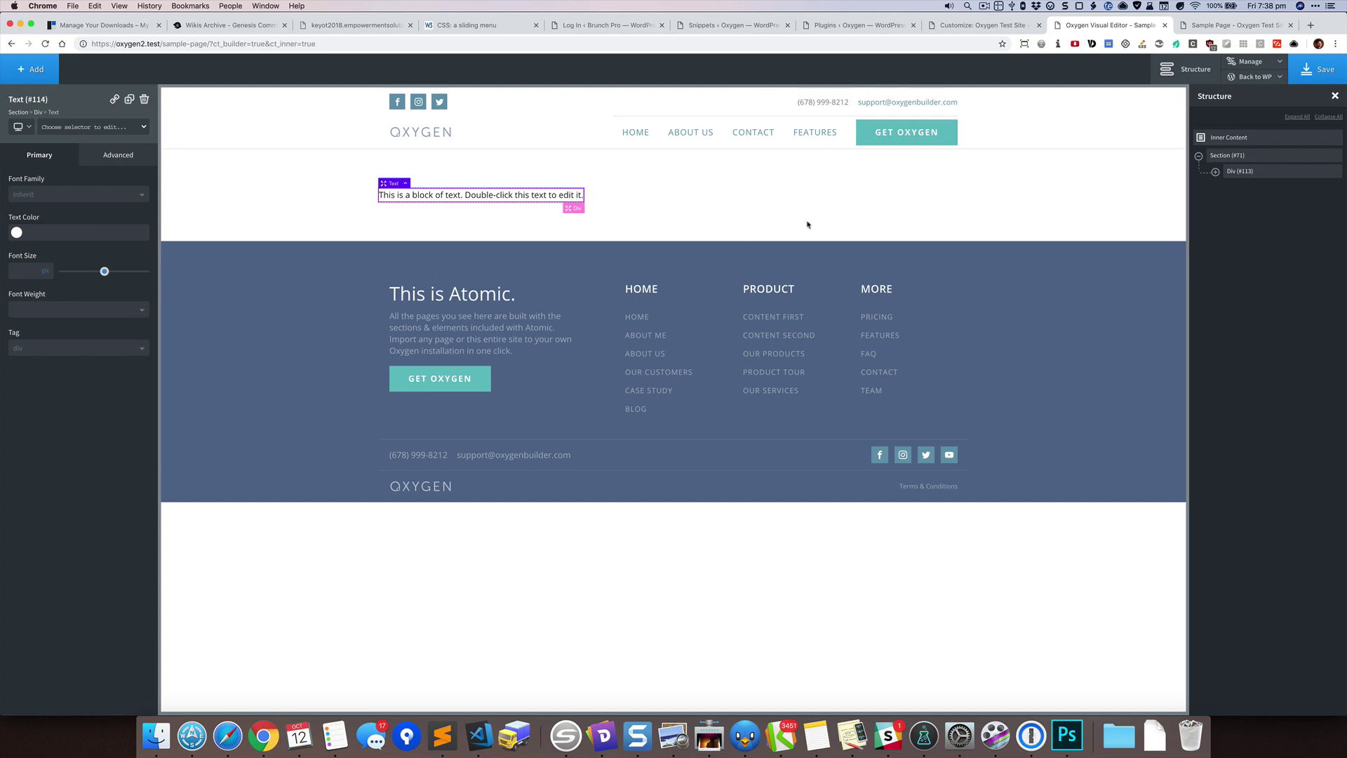
left_click(1057, 45)
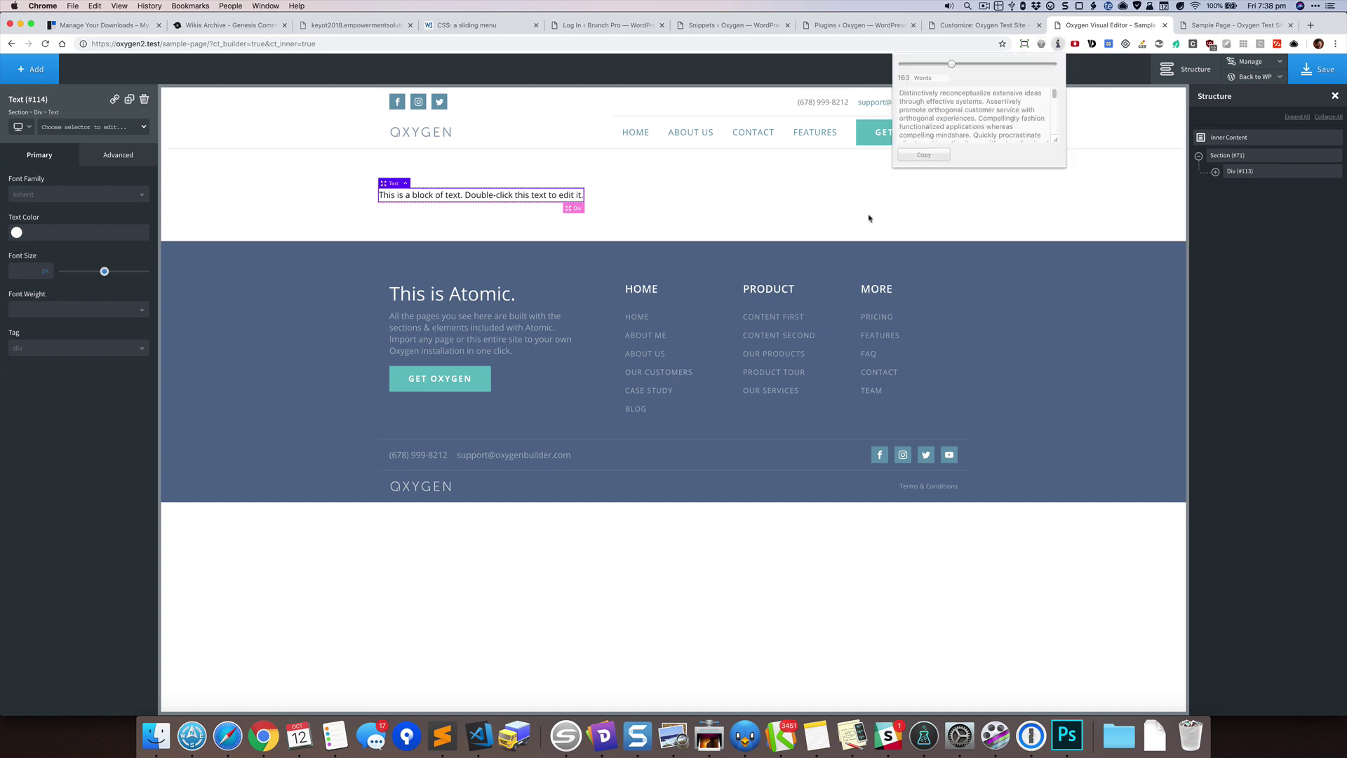
left_click(937, 155)
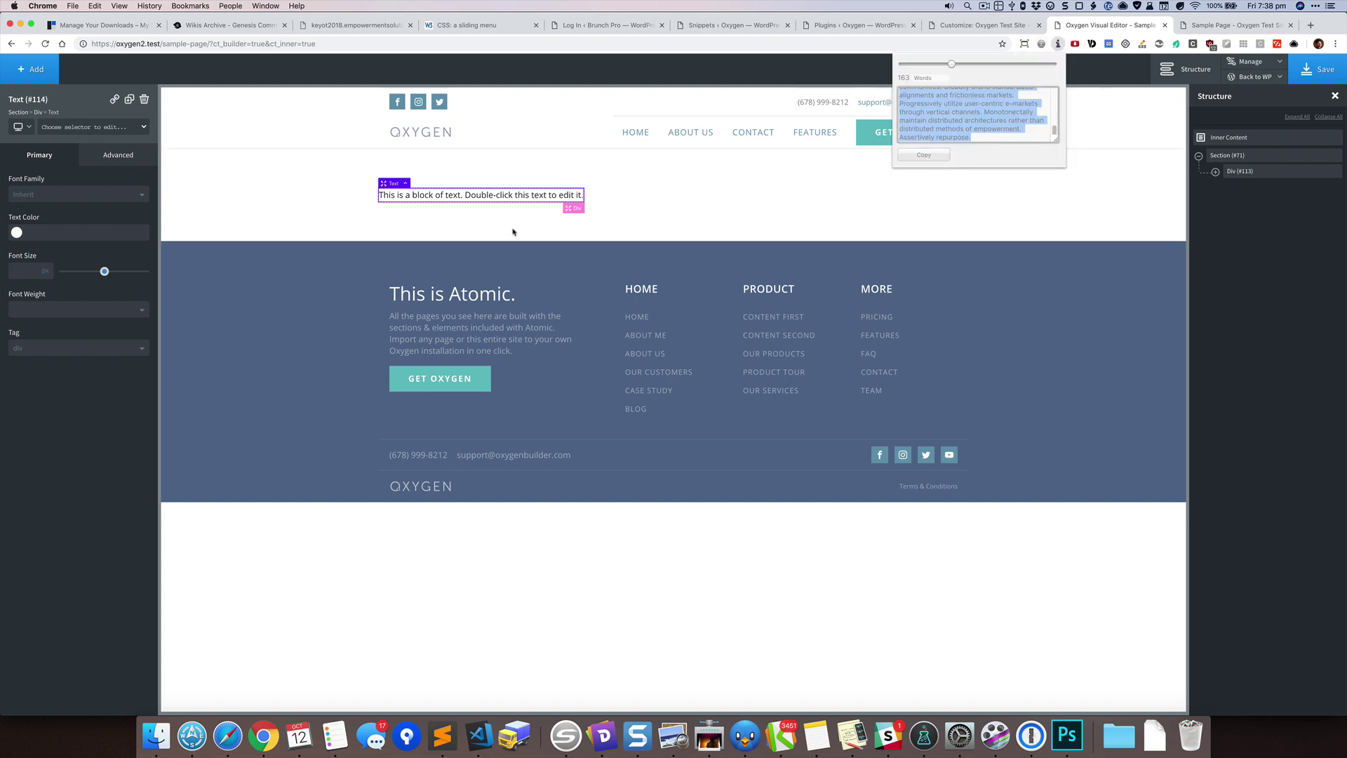
double_click(497, 195)
key("ctrl+a")
key("ctrl+v")
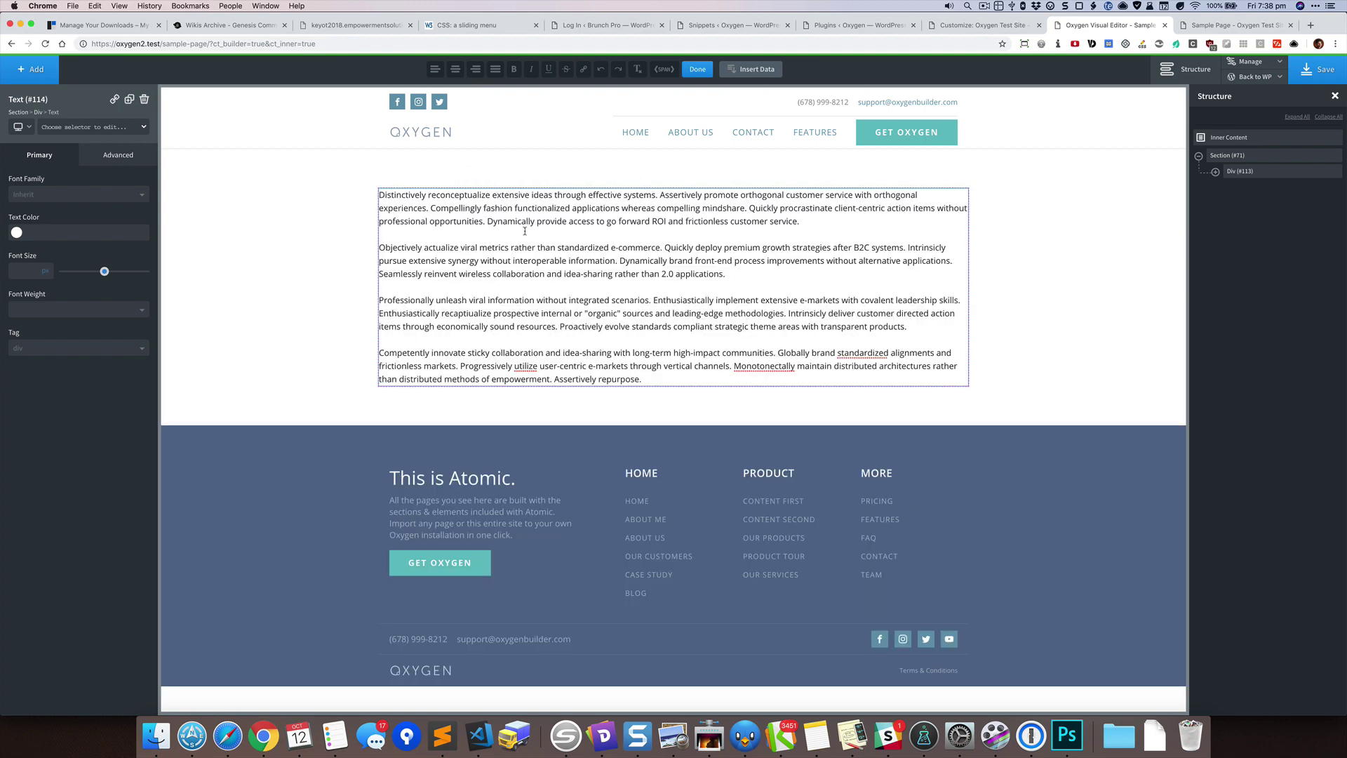
left_click(1215, 172)
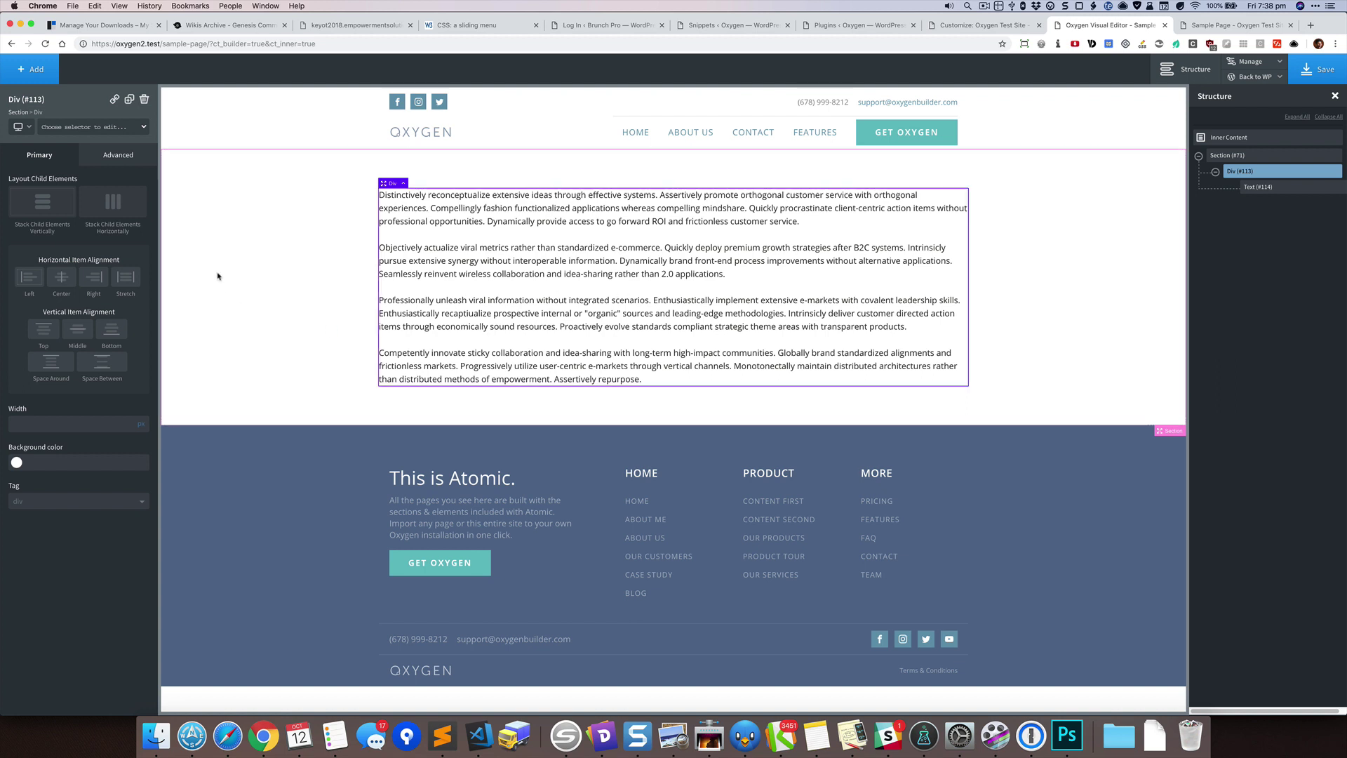
Add a Video element below the text and set its width to 400 px
left_click(36, 69)
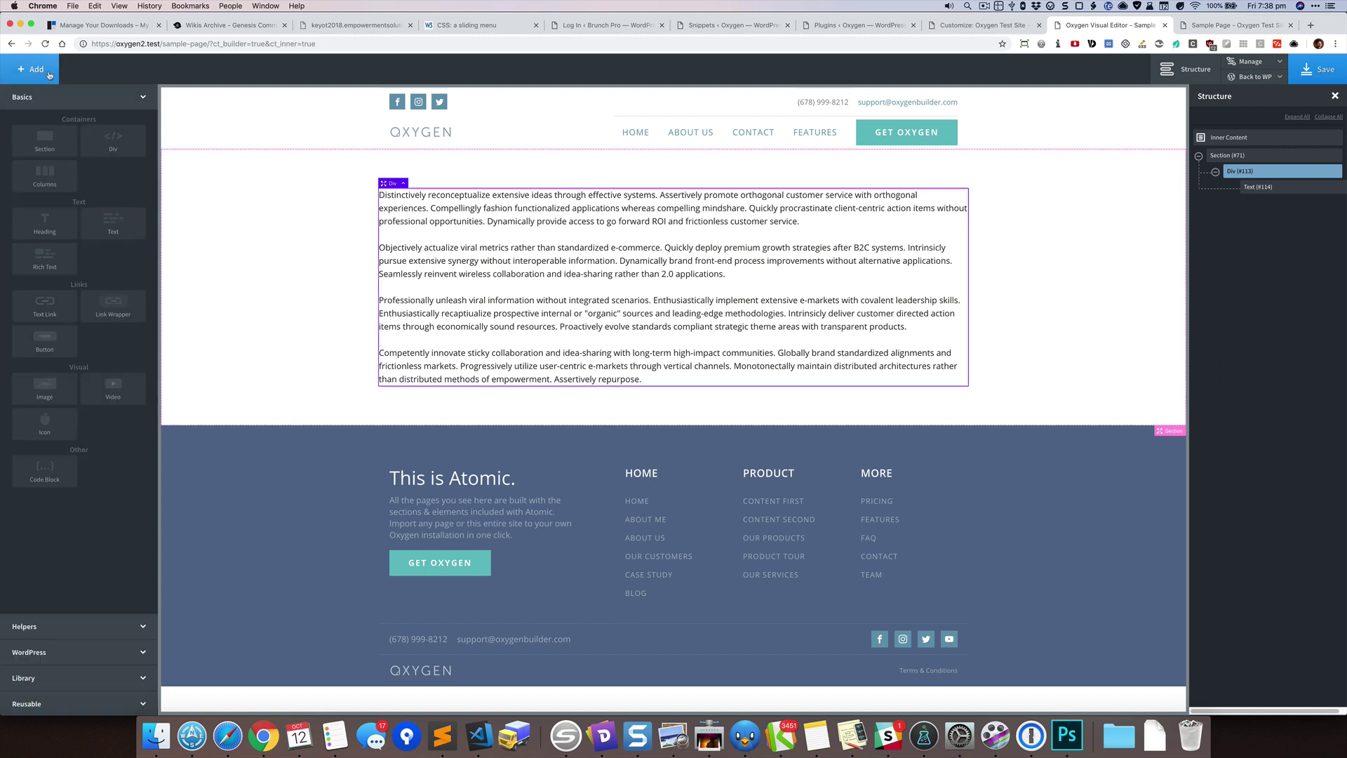
left_click(112, 390)
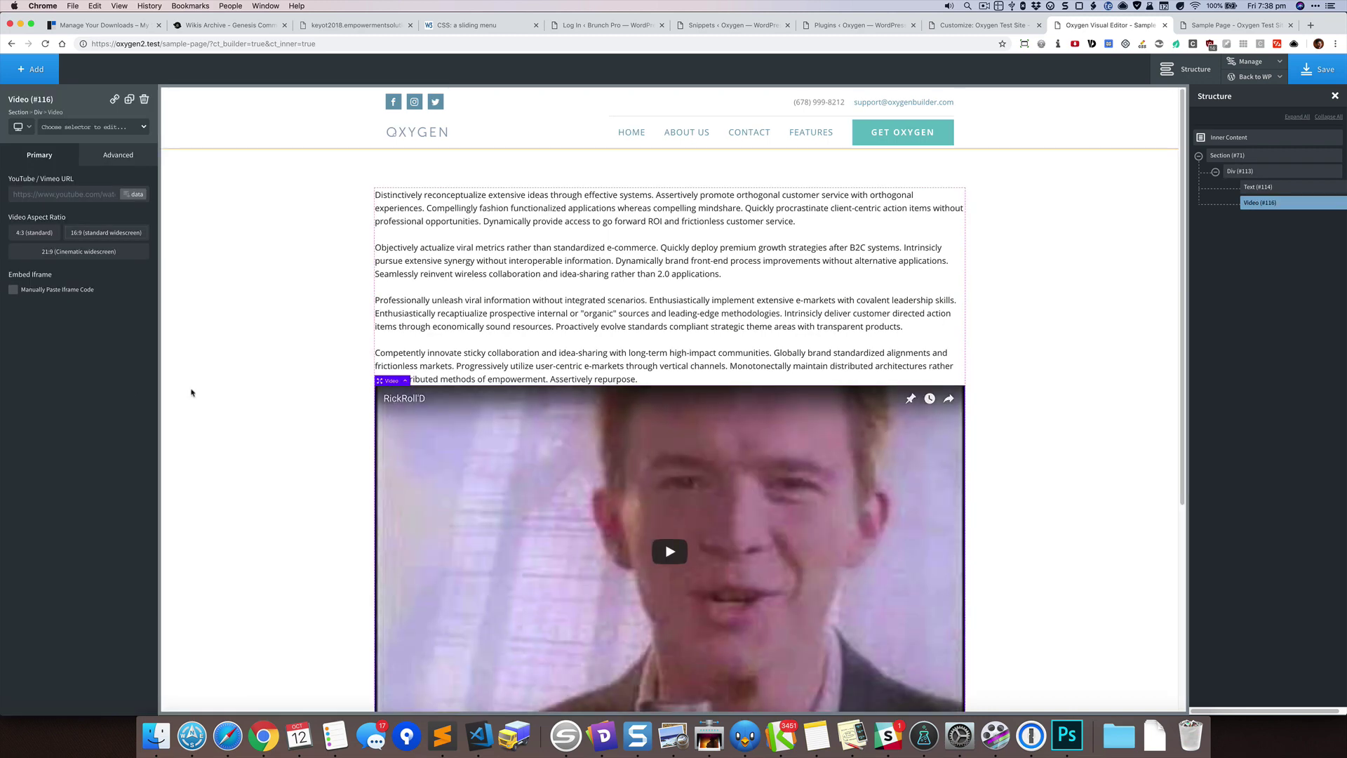
left_click(117, 158)
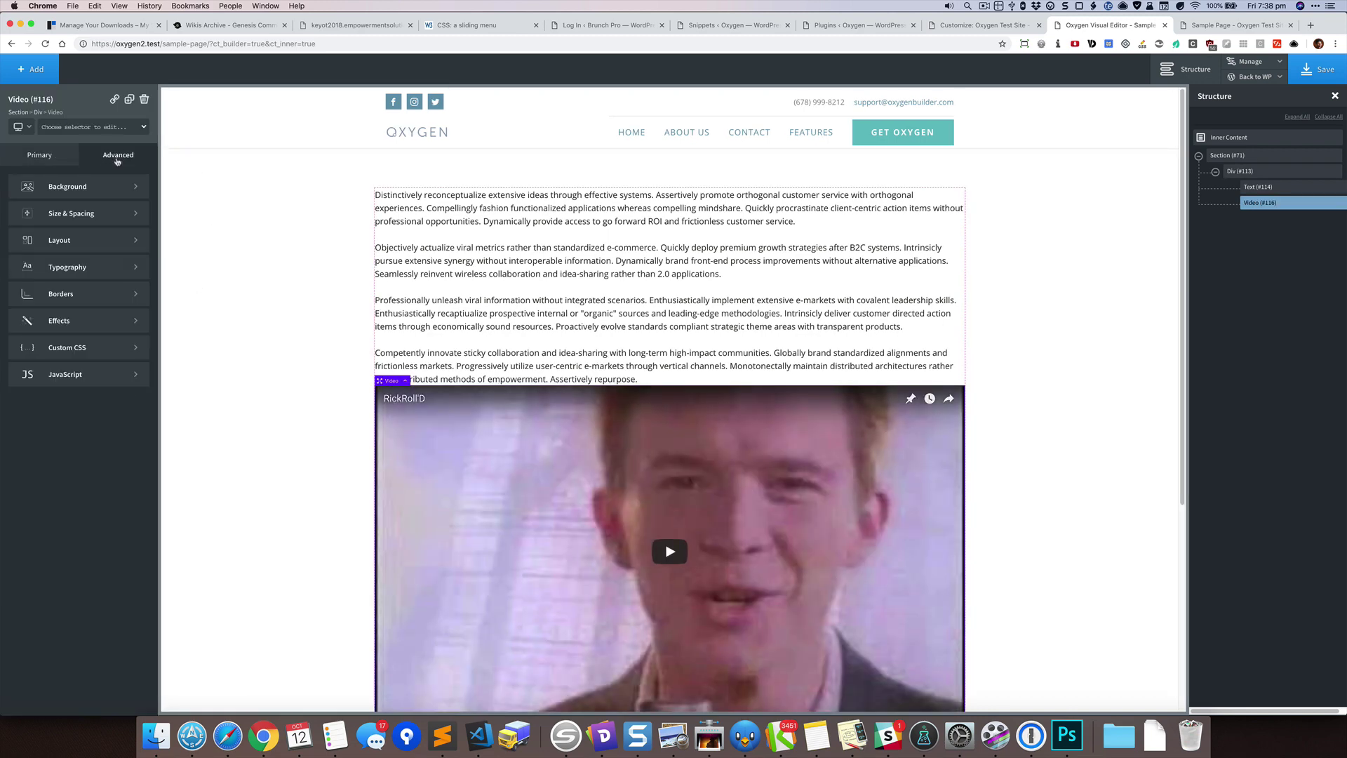
left_click(108, 217)
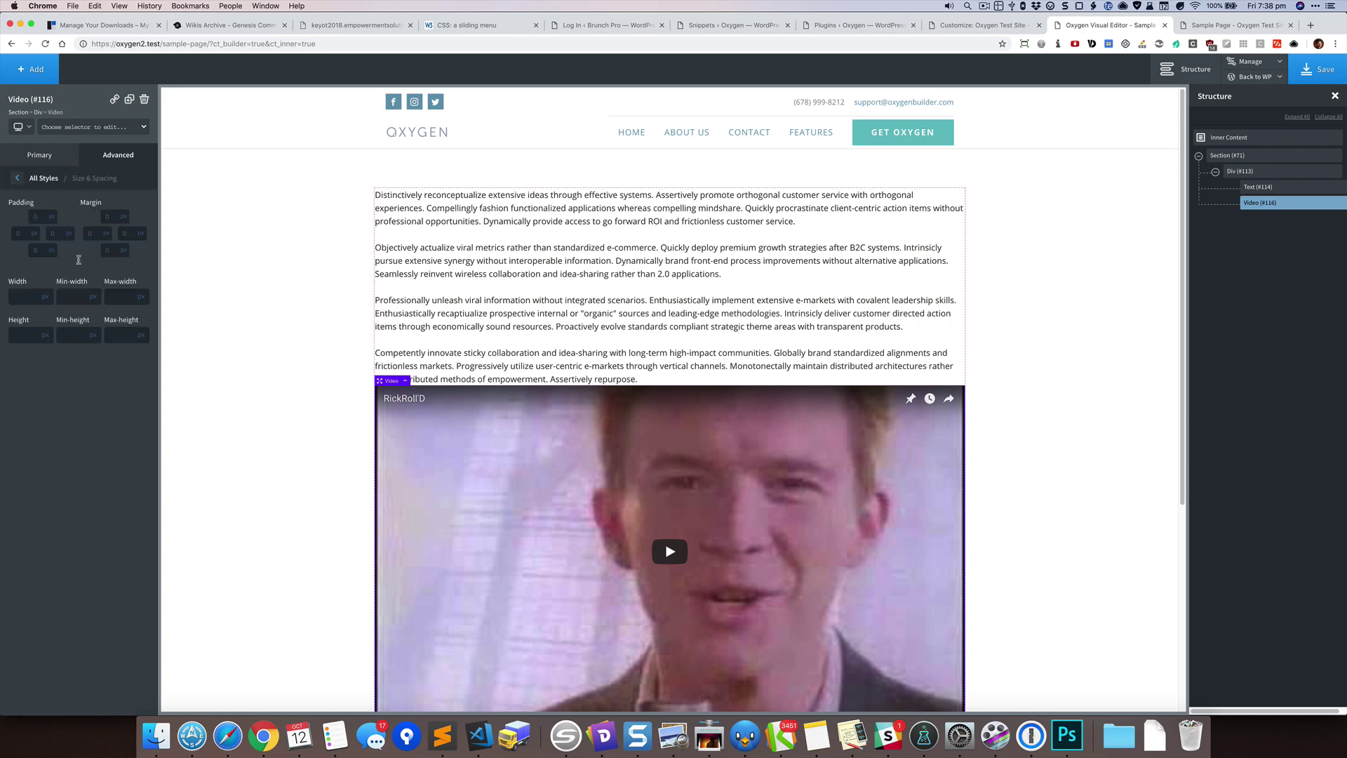
left_click(32, 297)
type("400")
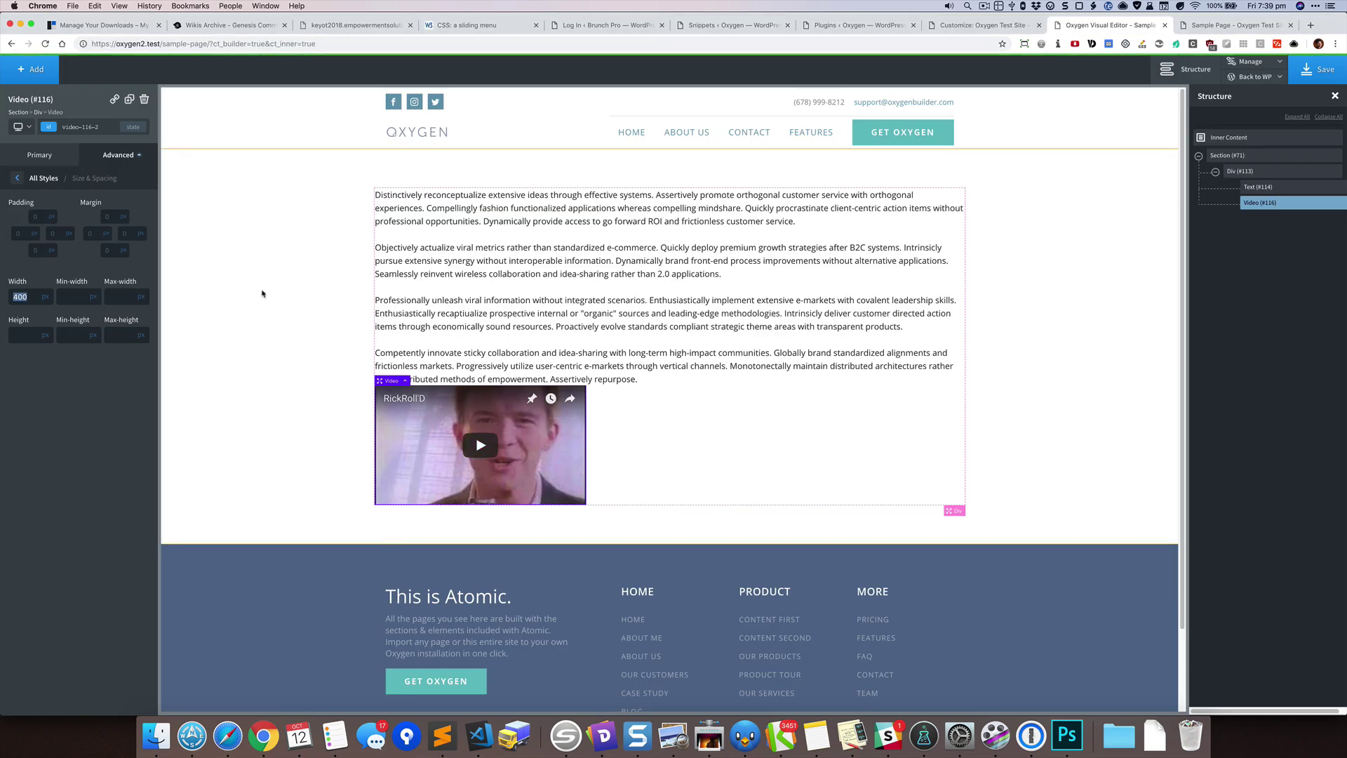
Give the video the 'alignright' class, then select the containing Div (#113)
left_click(89, 127)
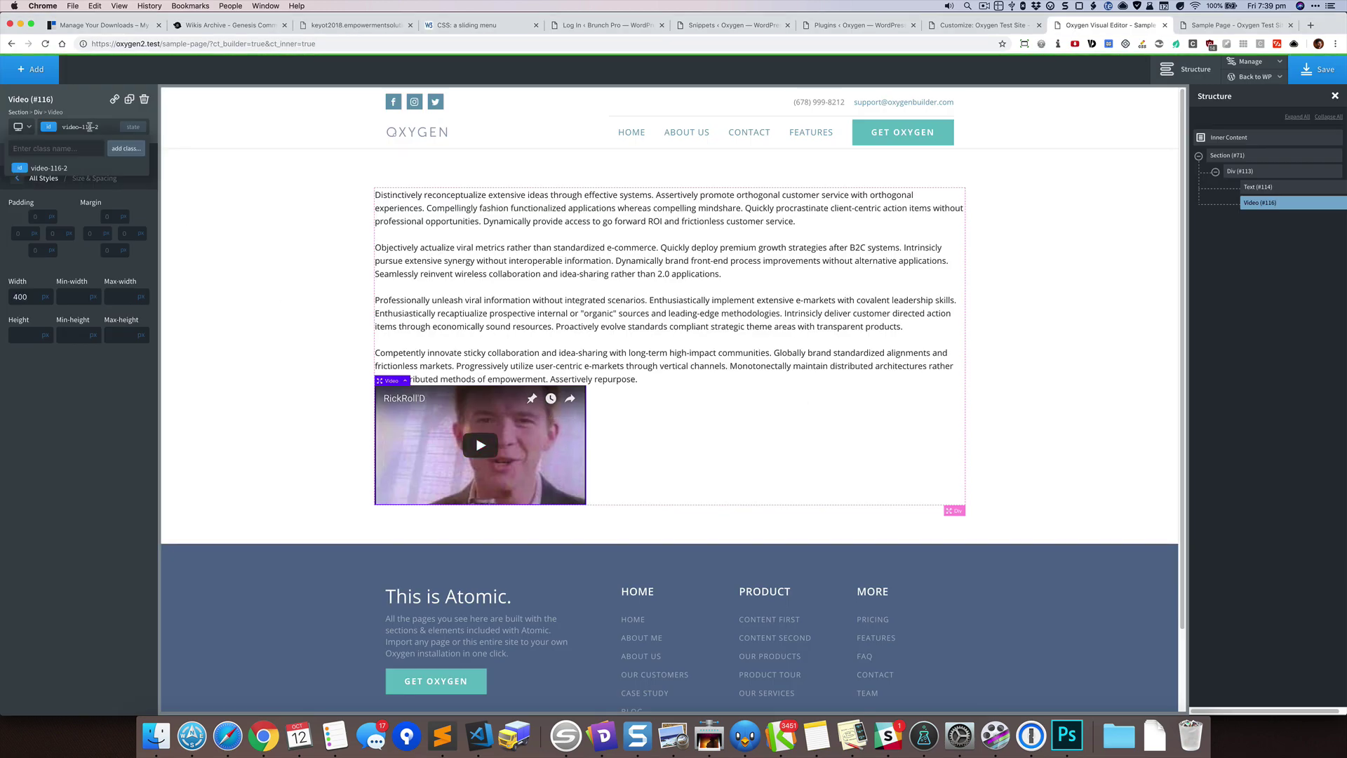
type("allgnright")
key("Return")
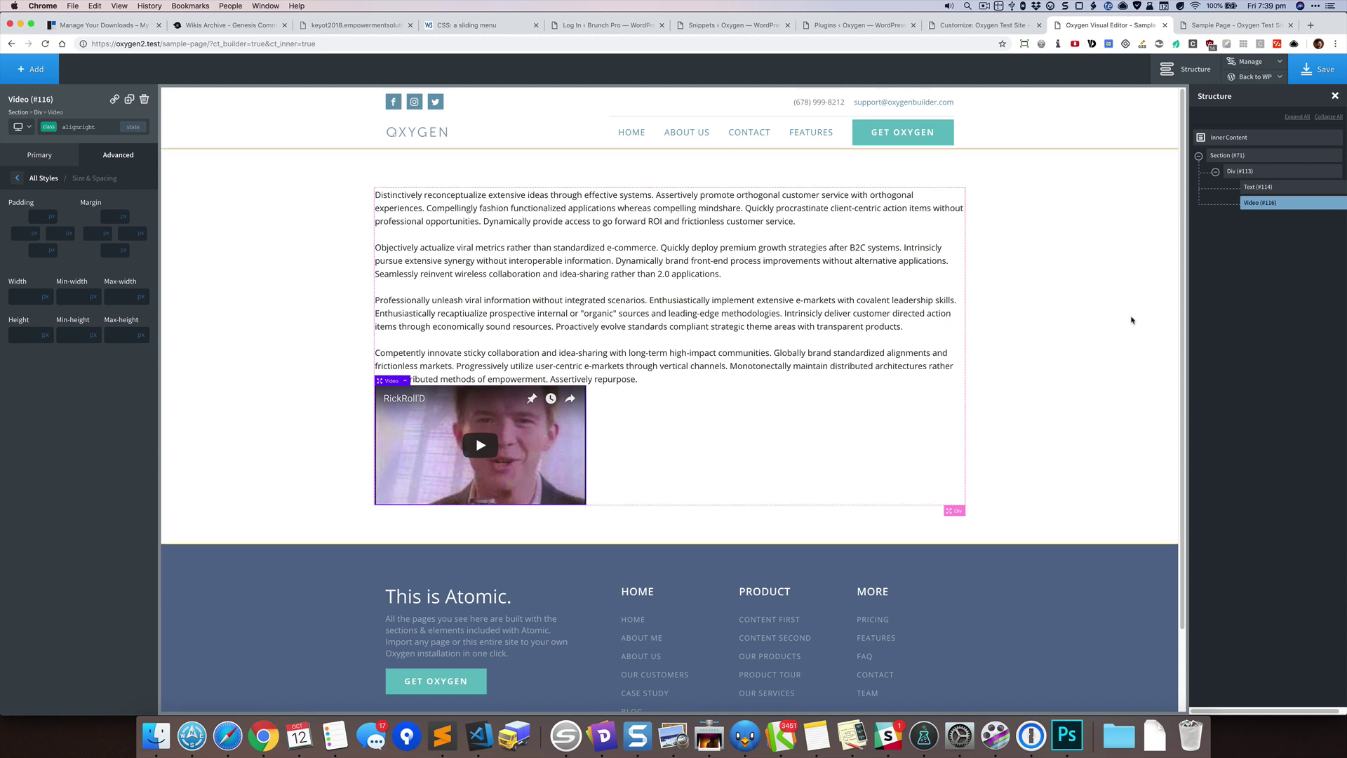
mouse_move(1252, 170)
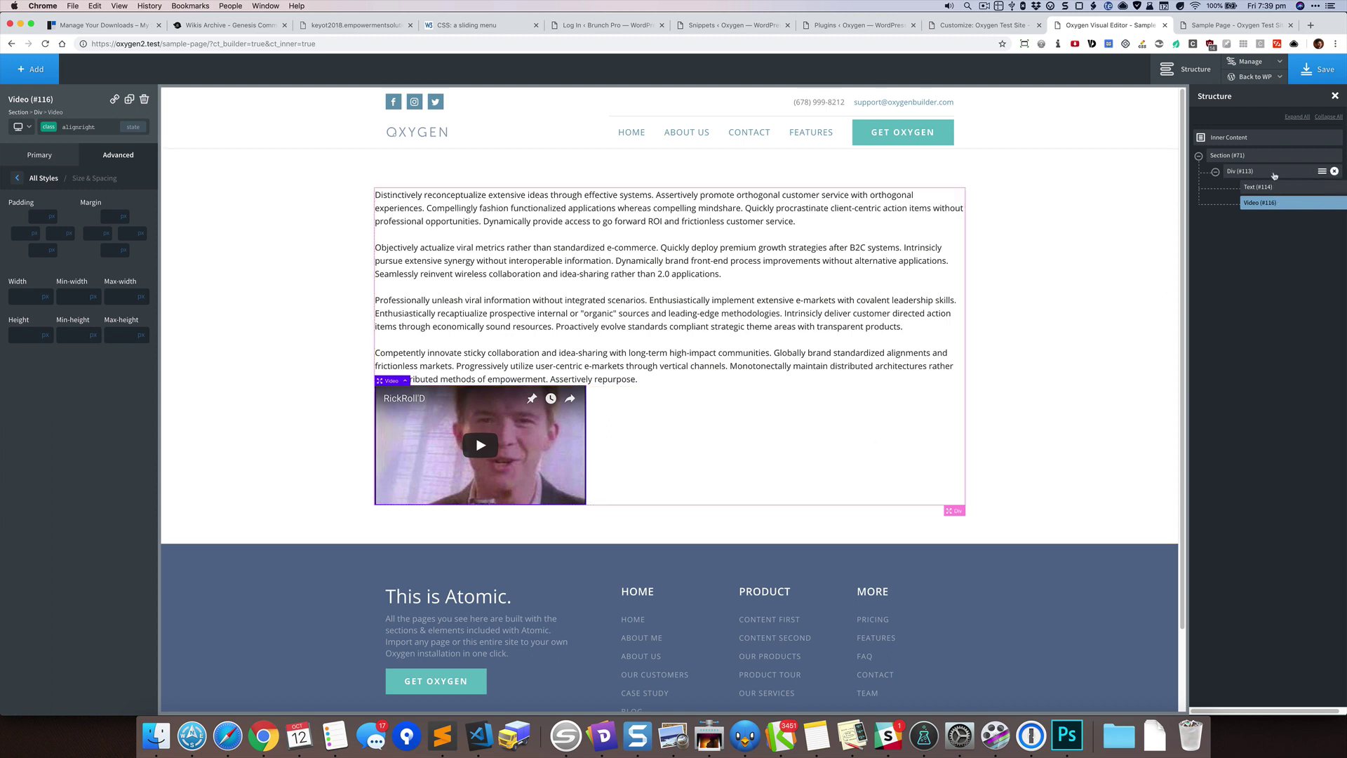
left_click(1273, 173)
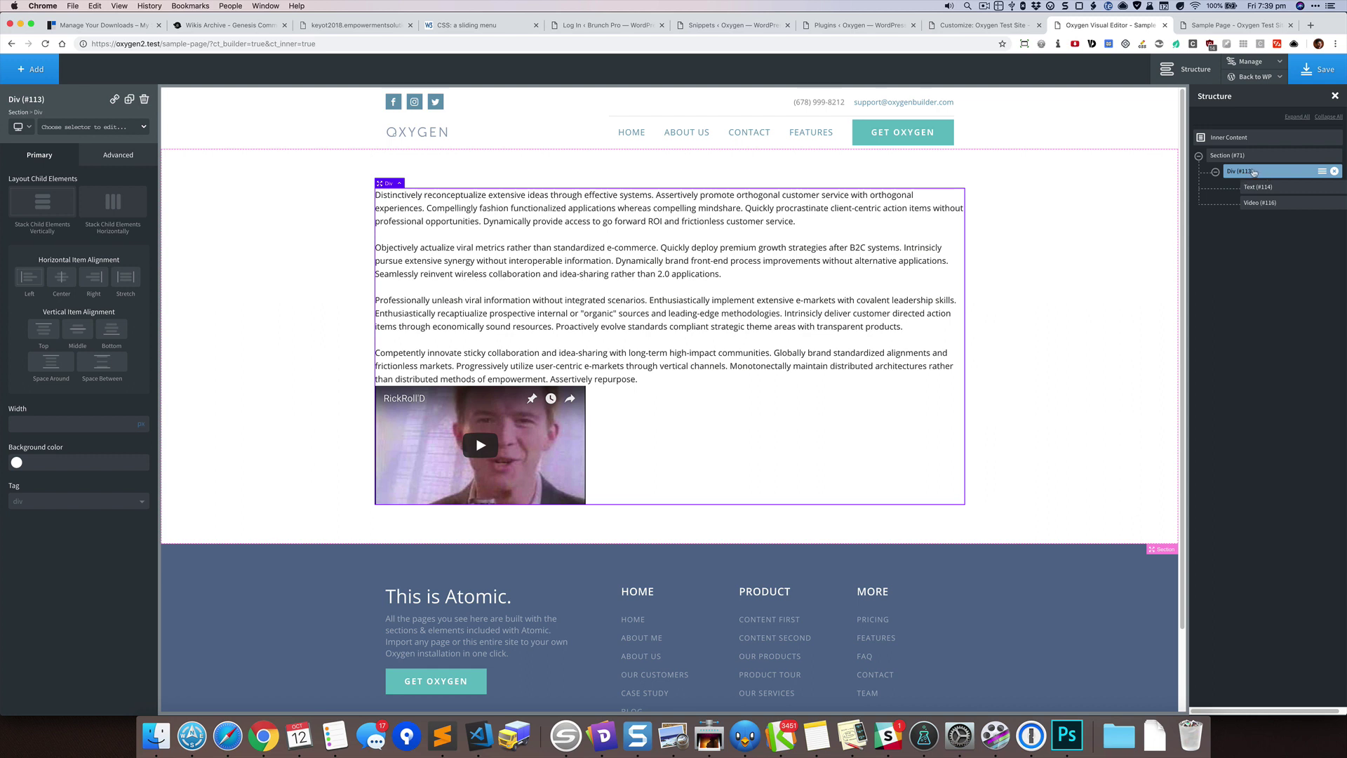
Change the Div's Layout display from flex to block
left_click(130, 159)
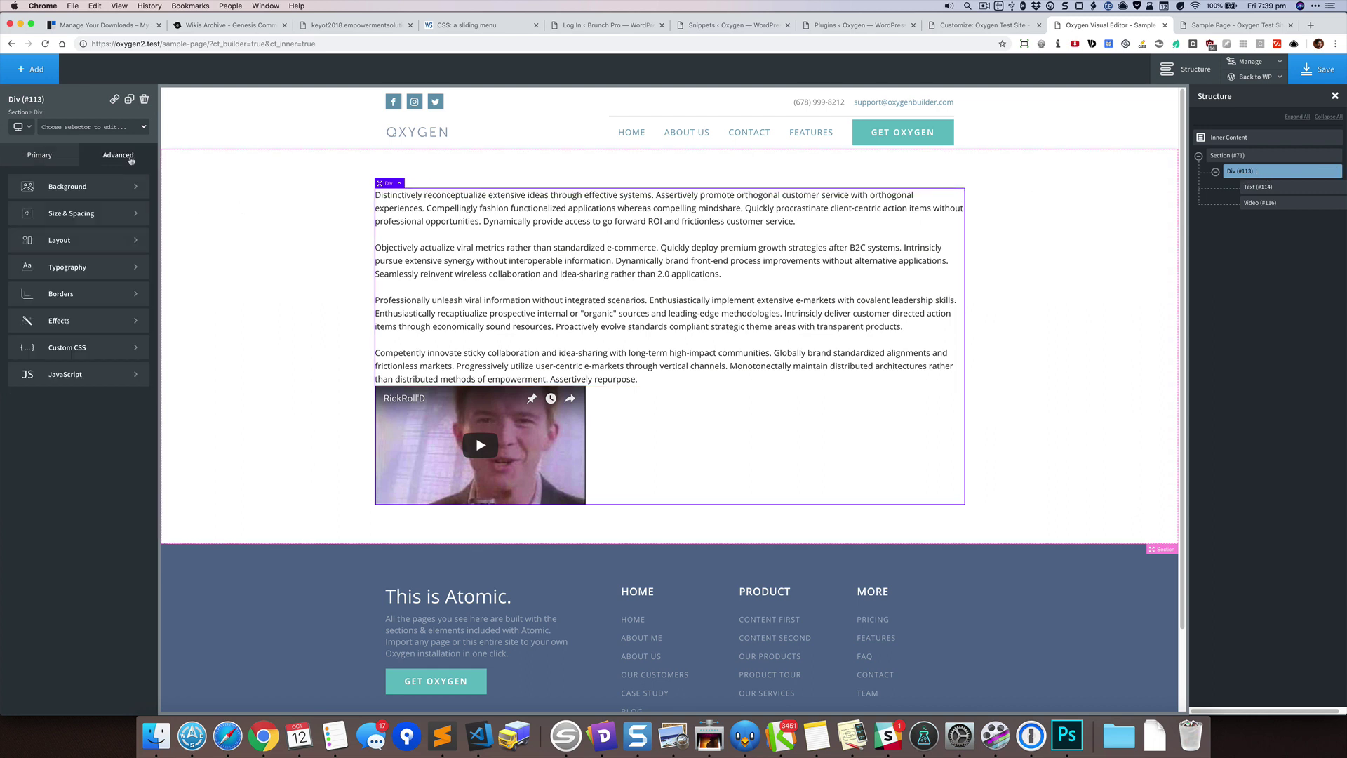
left_click(106, 240)
left_click(19, 219)
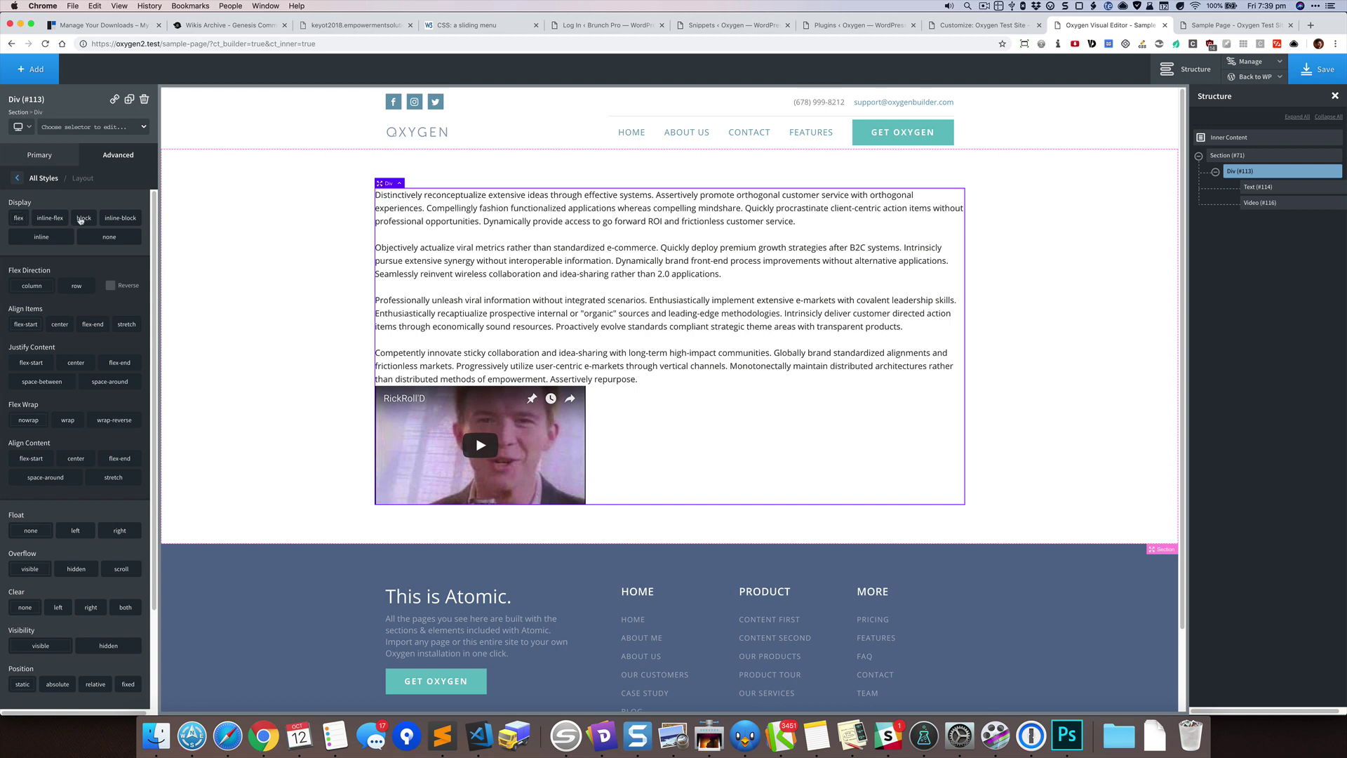
left_click(82, 218)
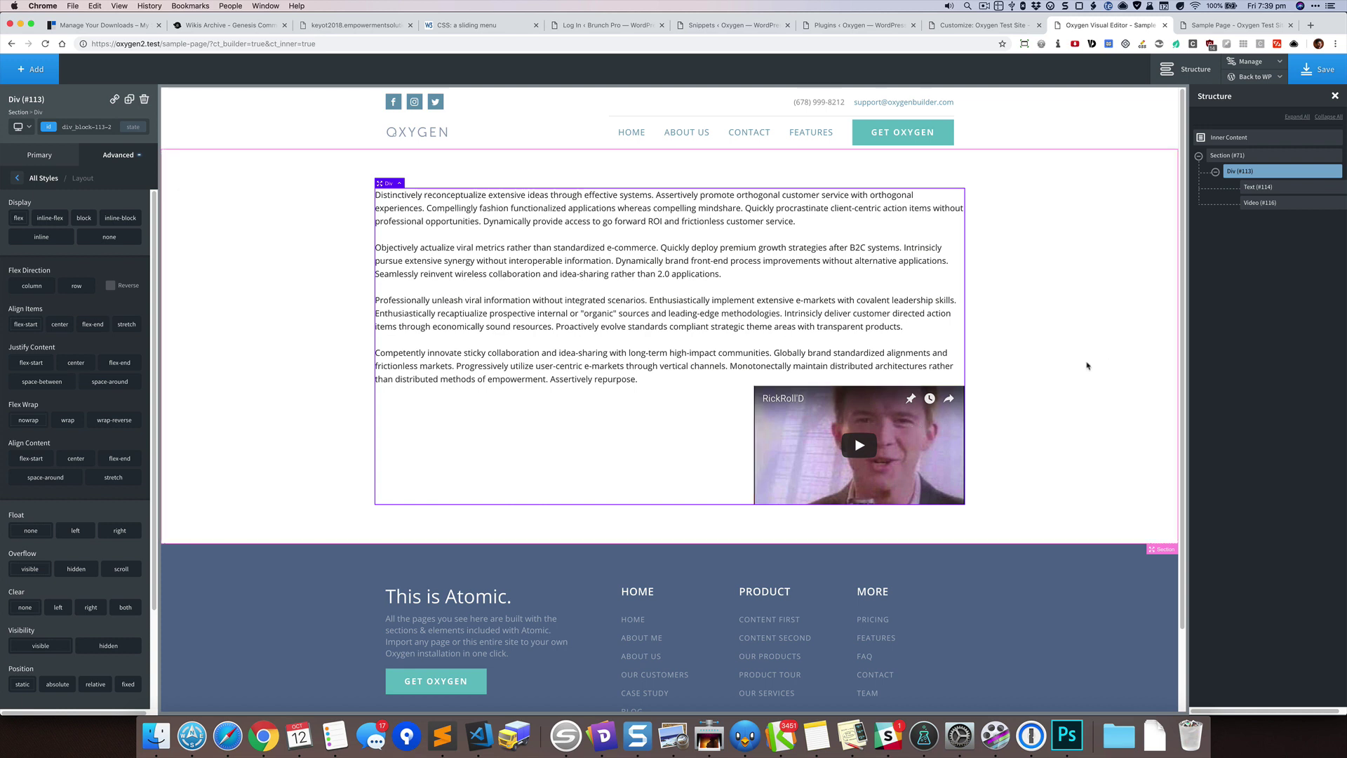
Move the Text element below the Video in the Structure panel
left_click(1261, 187)
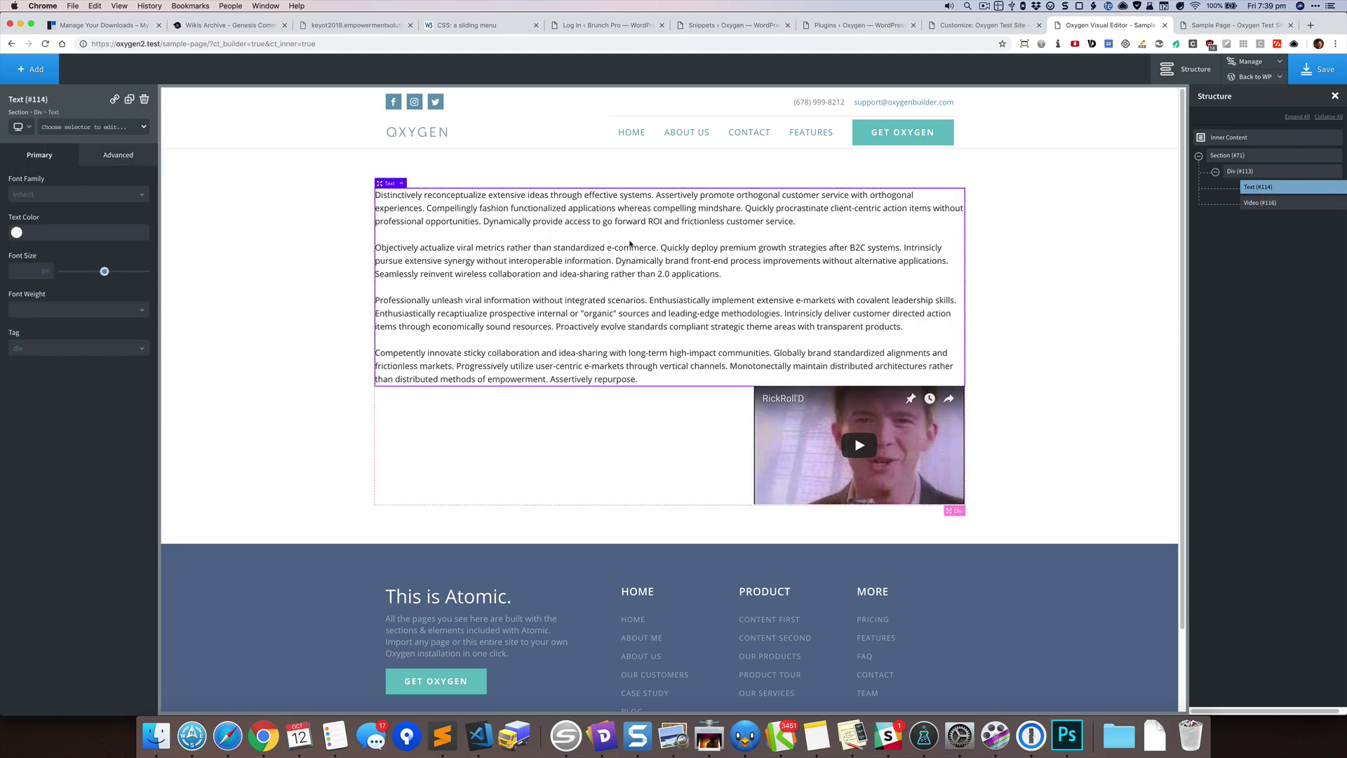
left_click_drag(1271, 188, 1273, 203)
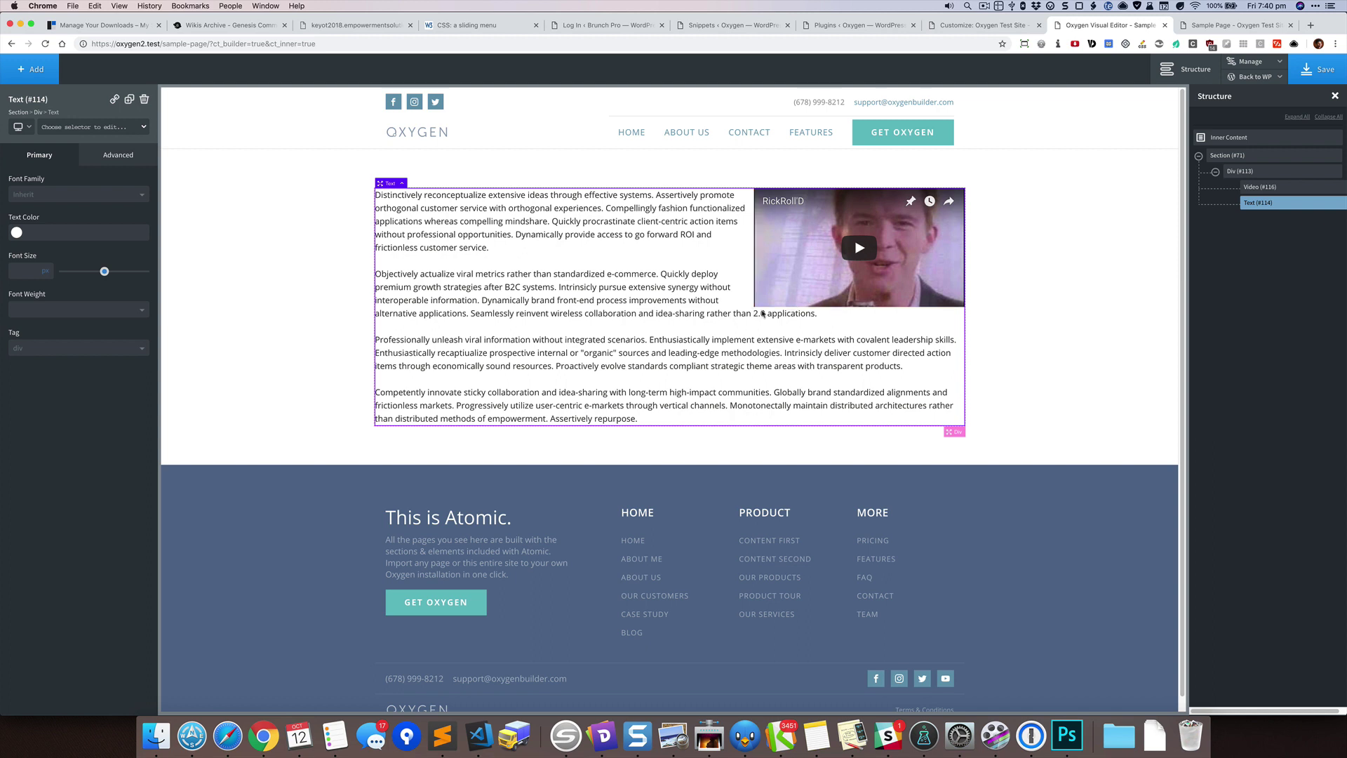
Select the video and switch its styling to its own ID in Size & Spacing
left_click(1265, 188)
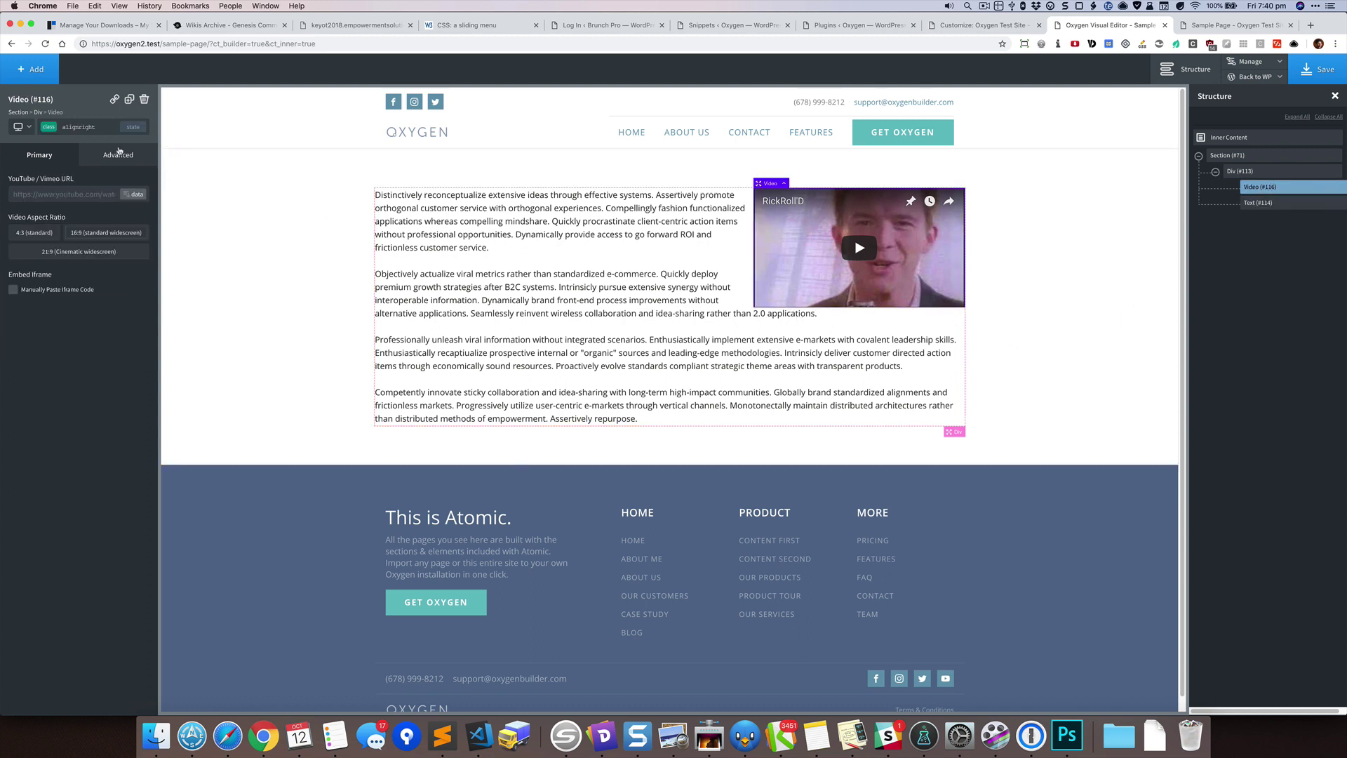
left_click(106, 131)
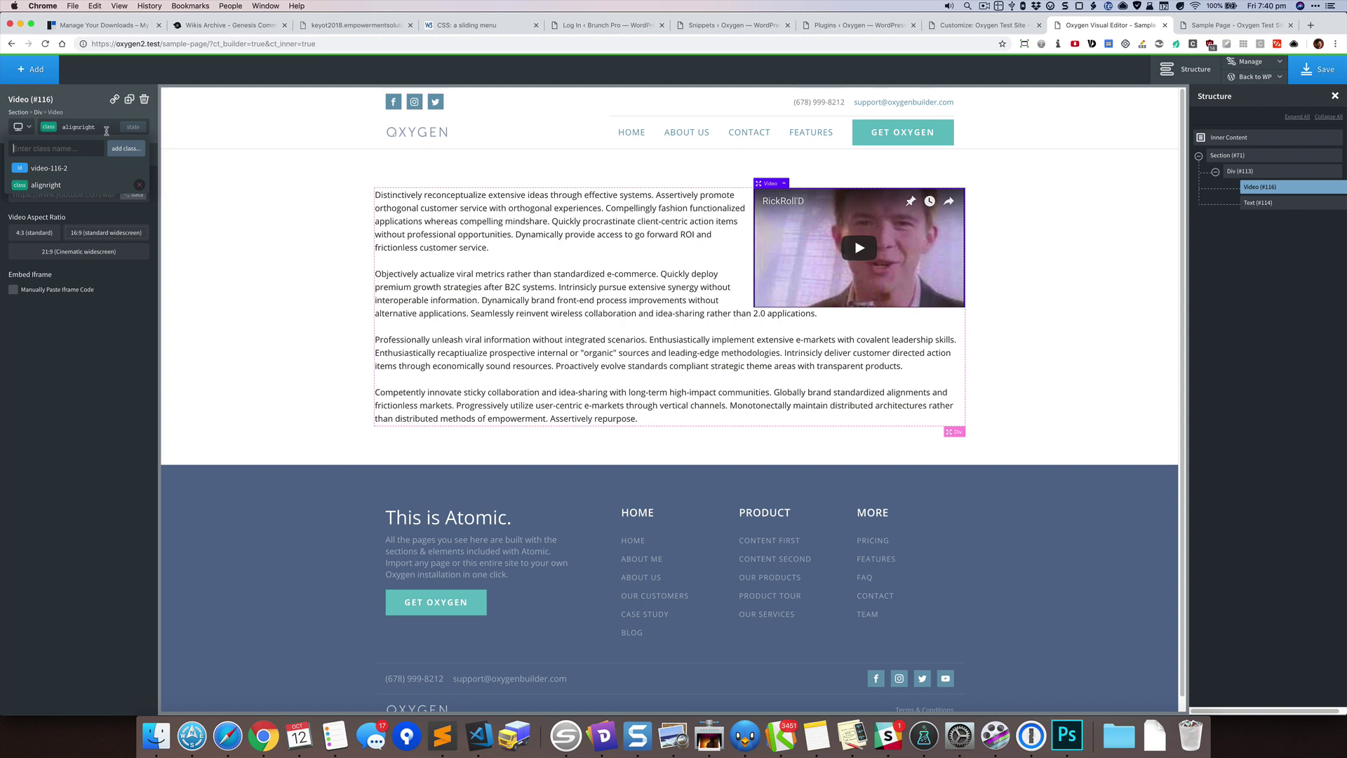
left_click(70, 172)
left_click(118, 163)
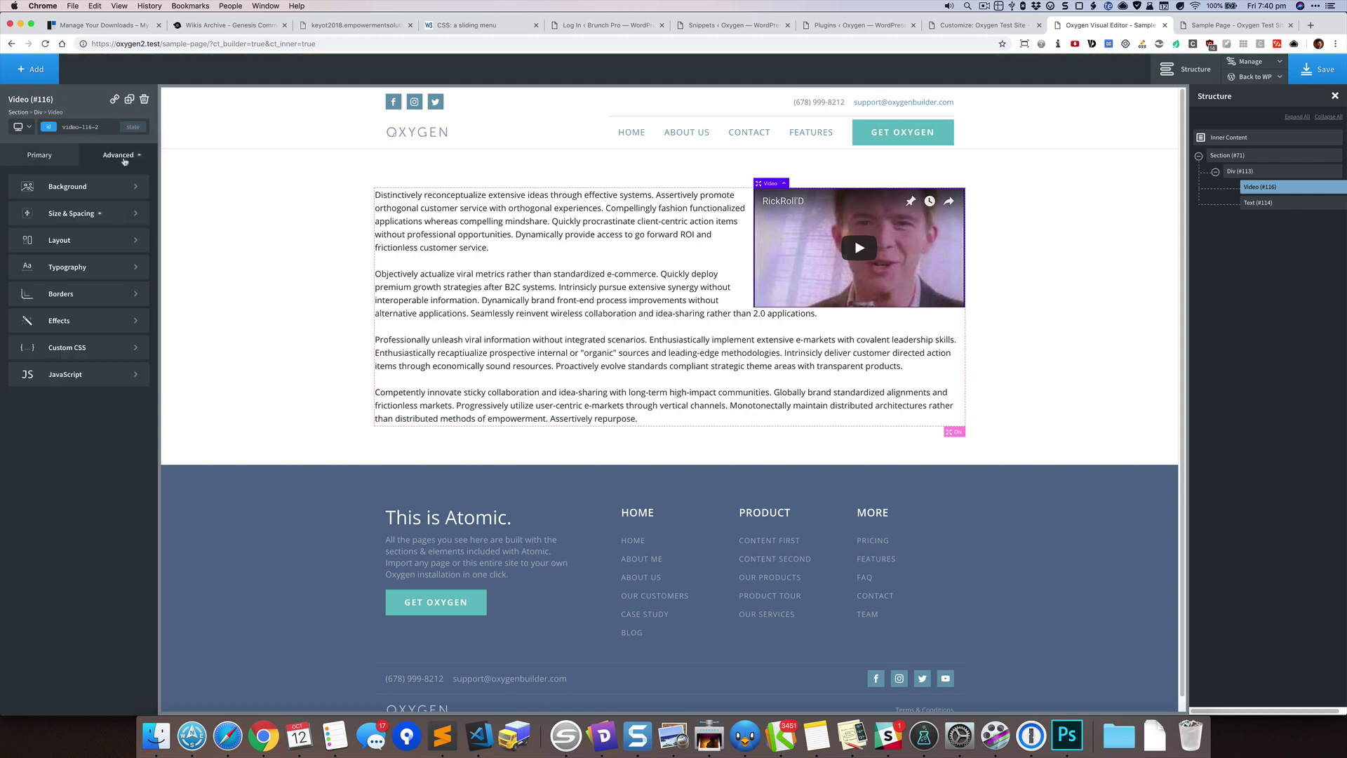
left_click(119, 213)
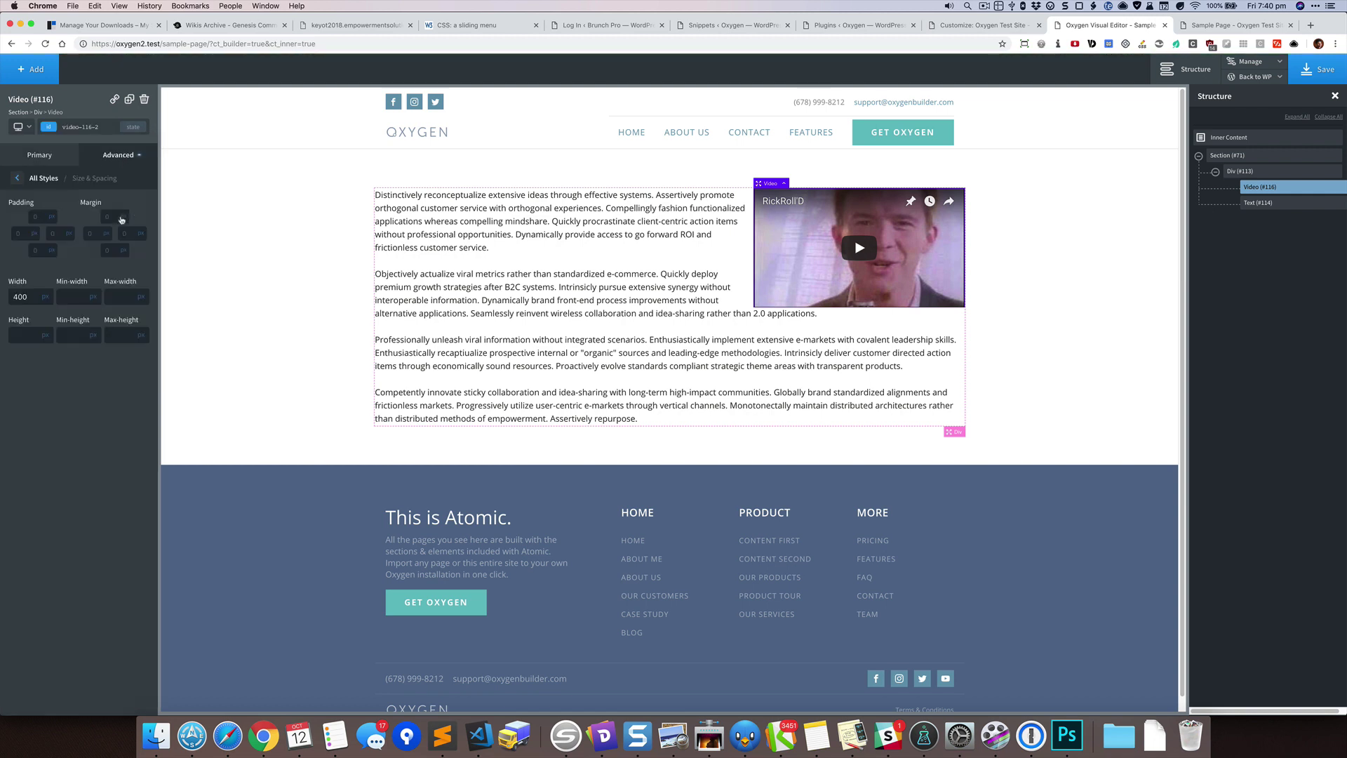
Set the video's left and bottom margins to 10 px
left_click(115, 249)
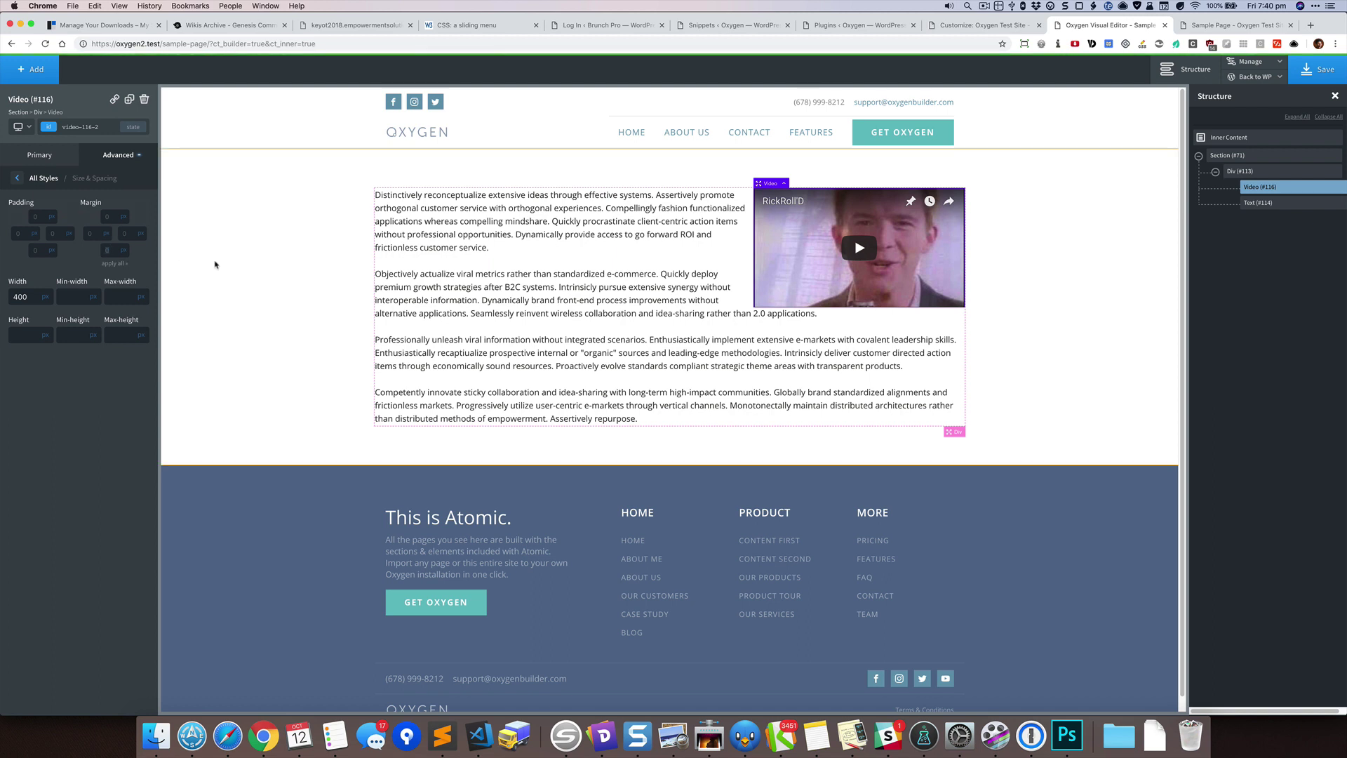
type("20")
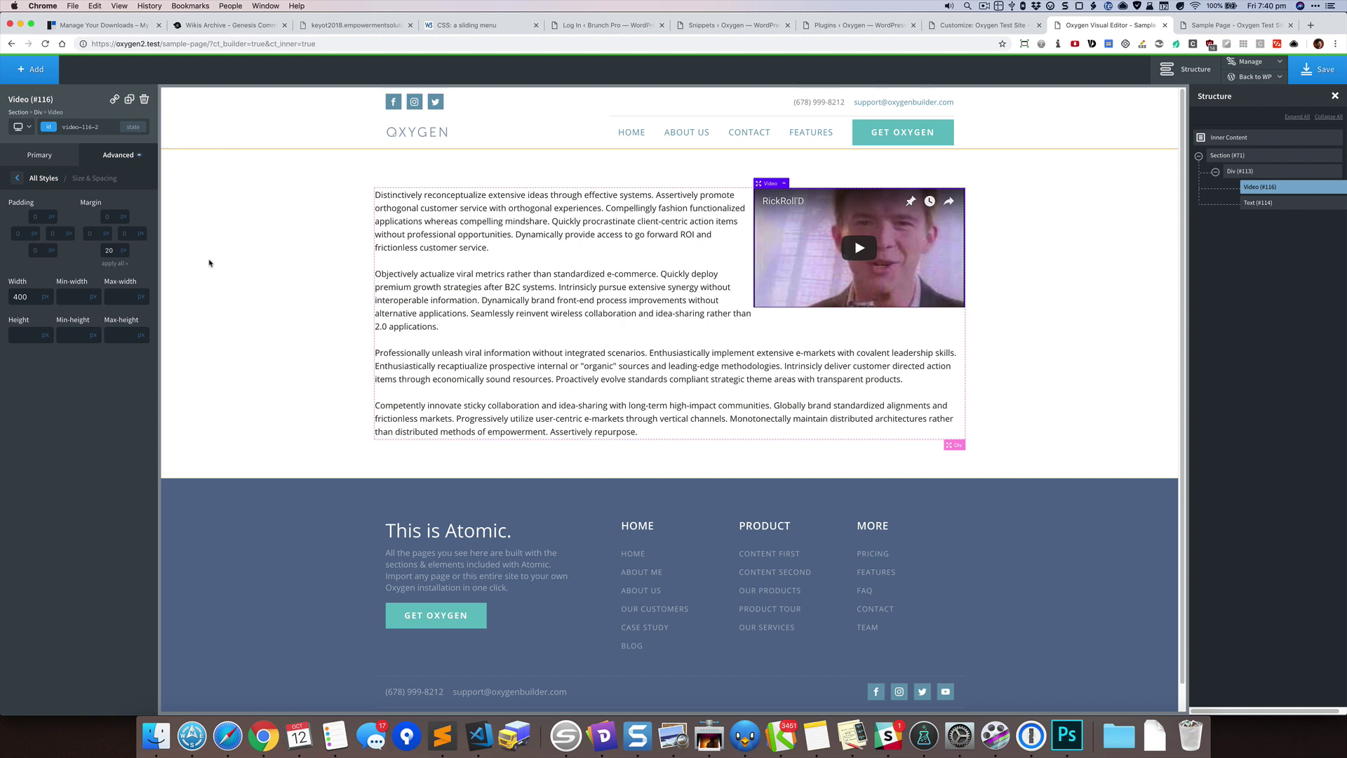
key("Tab")
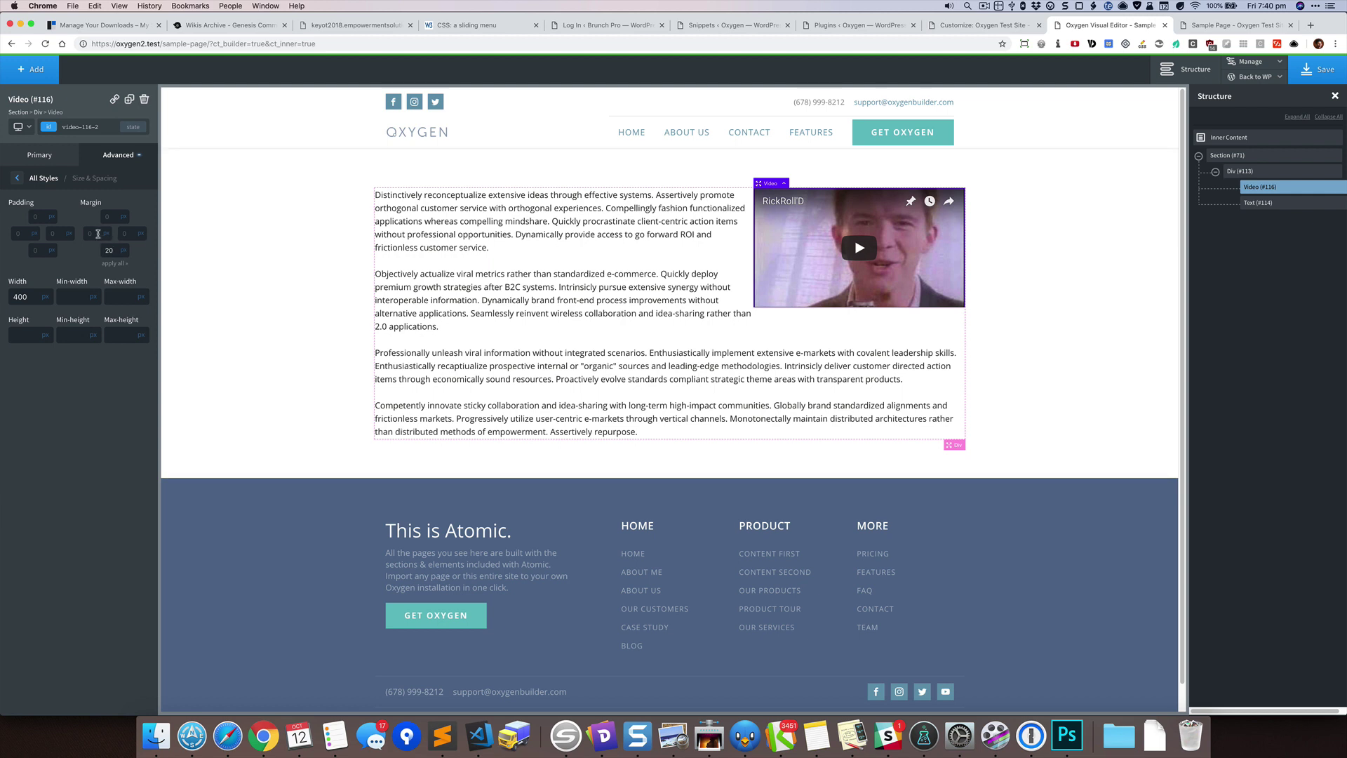
type("20")
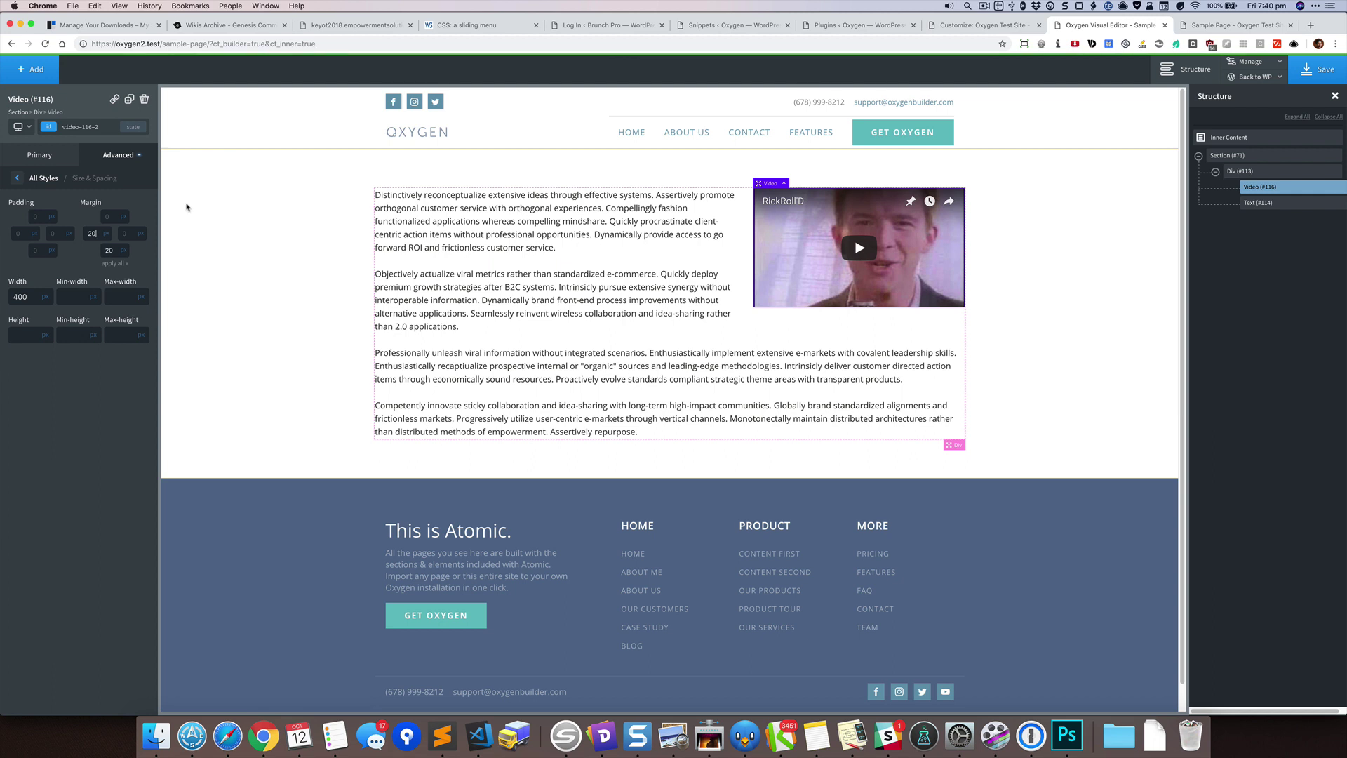
key("BackSpace")
key("BackSpace")
type("10")
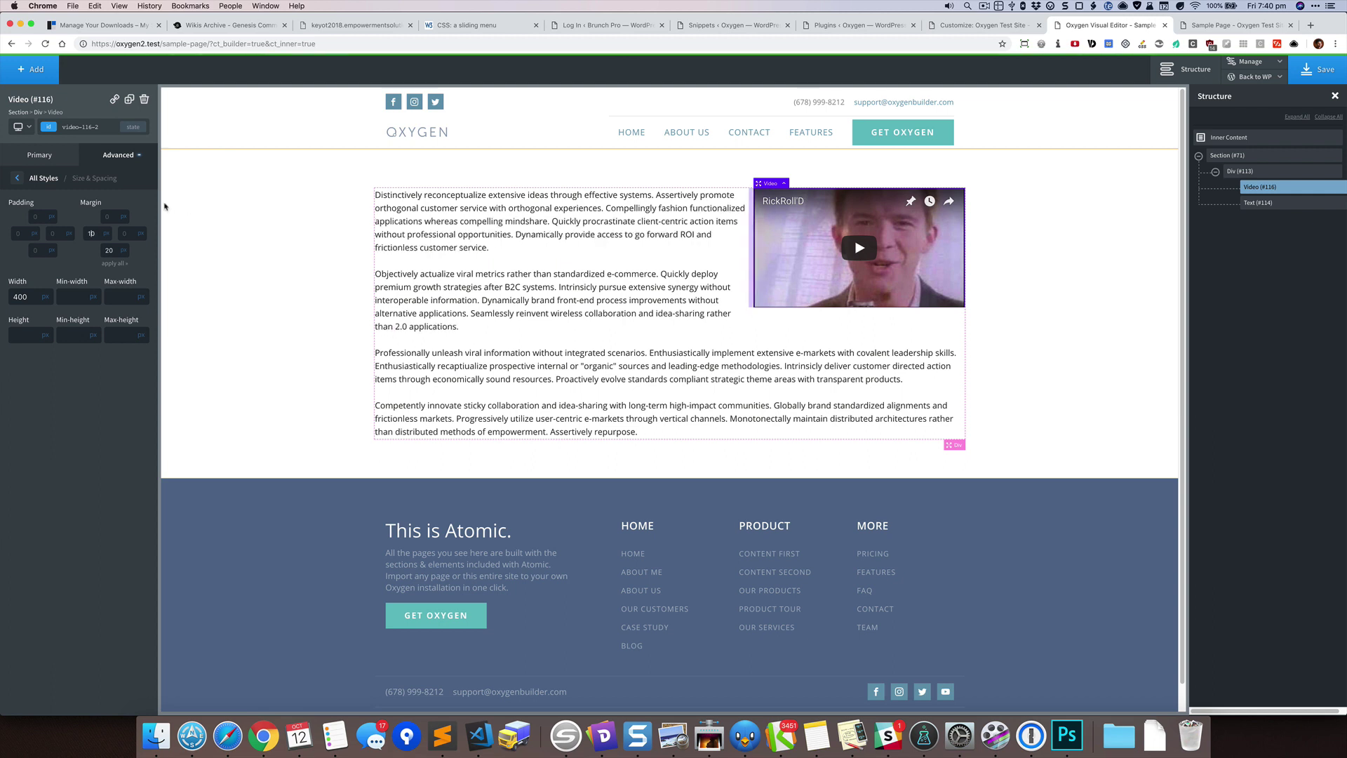
key("Tab")
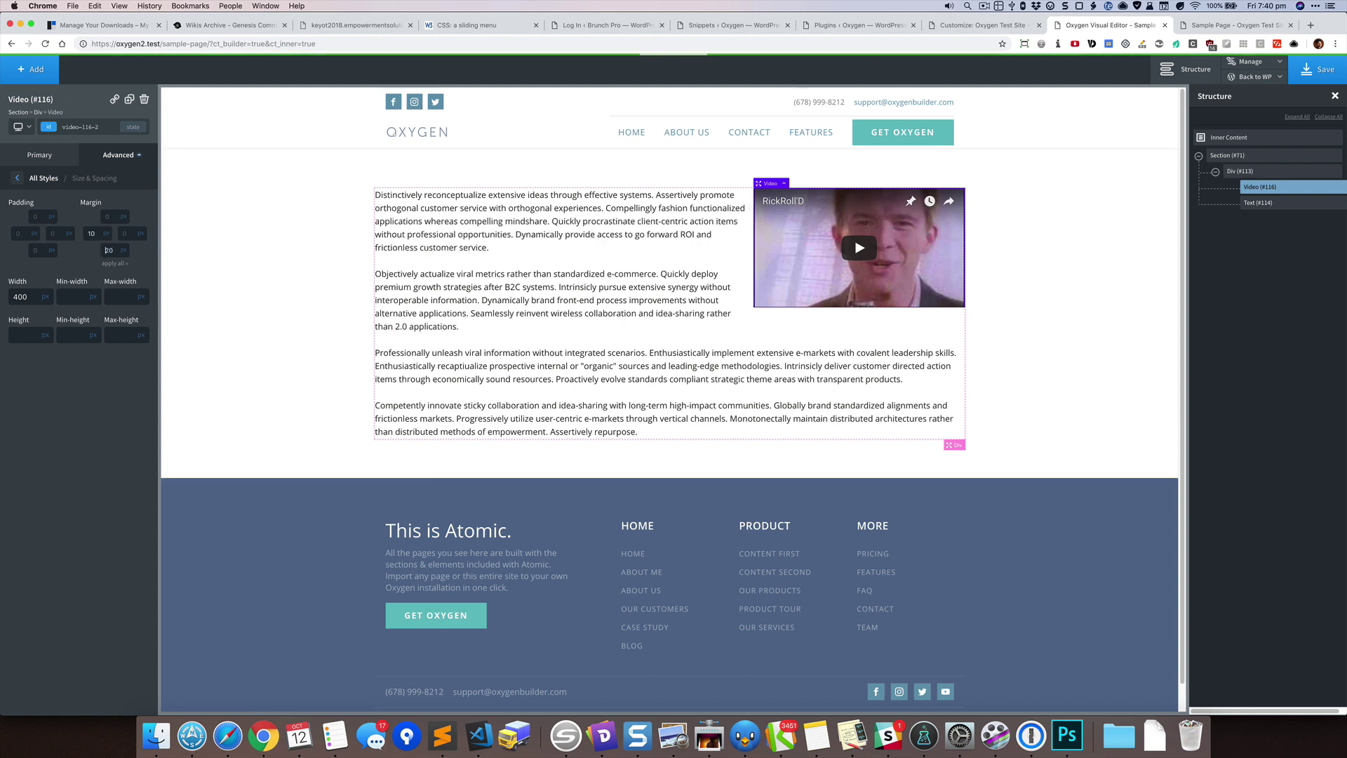
type("10")
Save the Oxygen page and reload the live Sample Page tab to see the wrapped text
left_click(1319, 69)
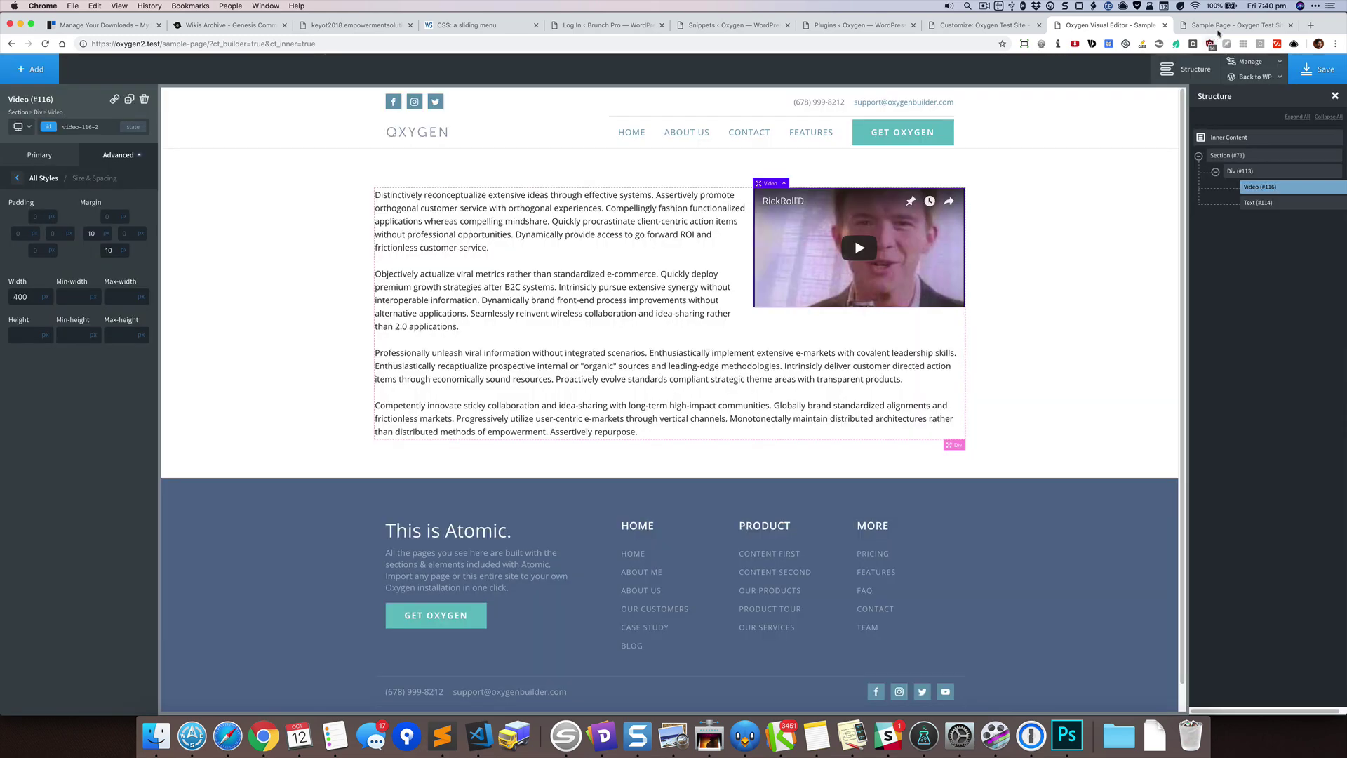
left_click(1219, 28)
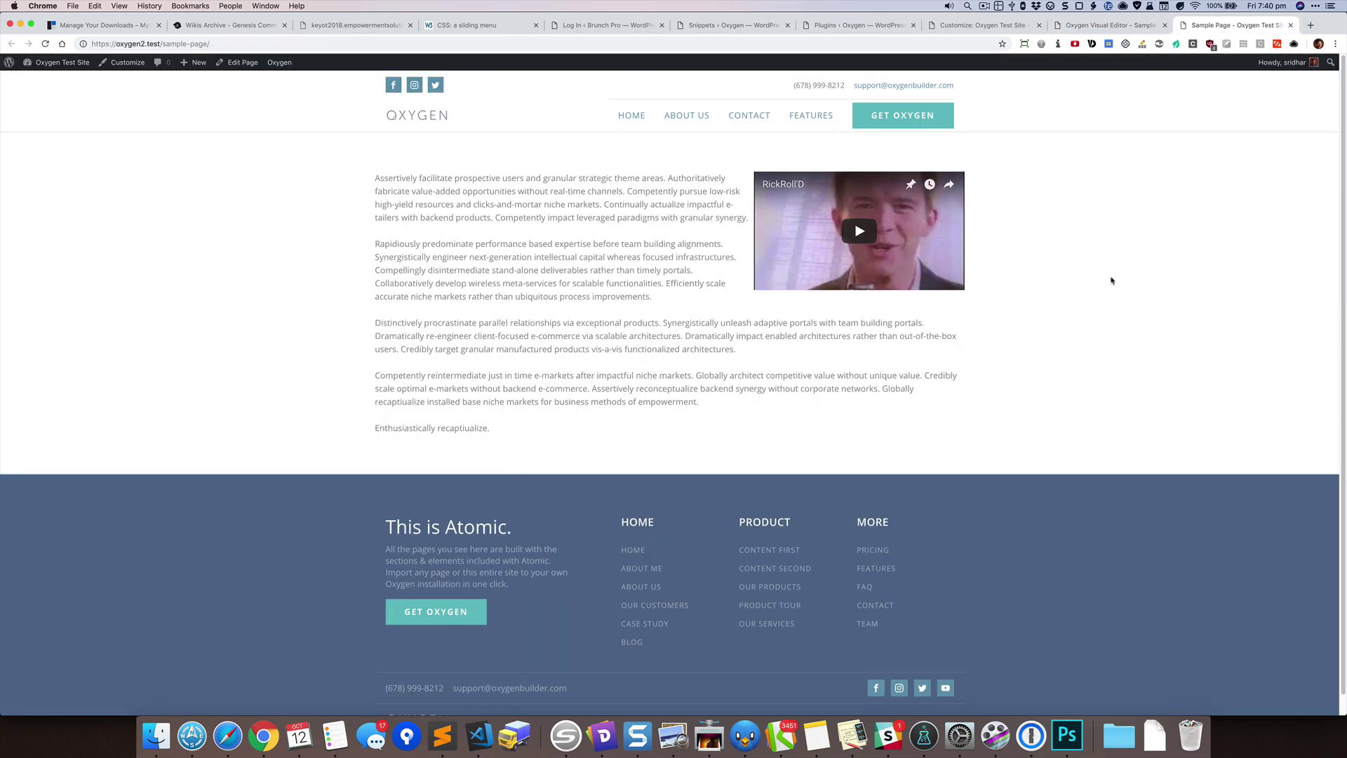
key("super+r")
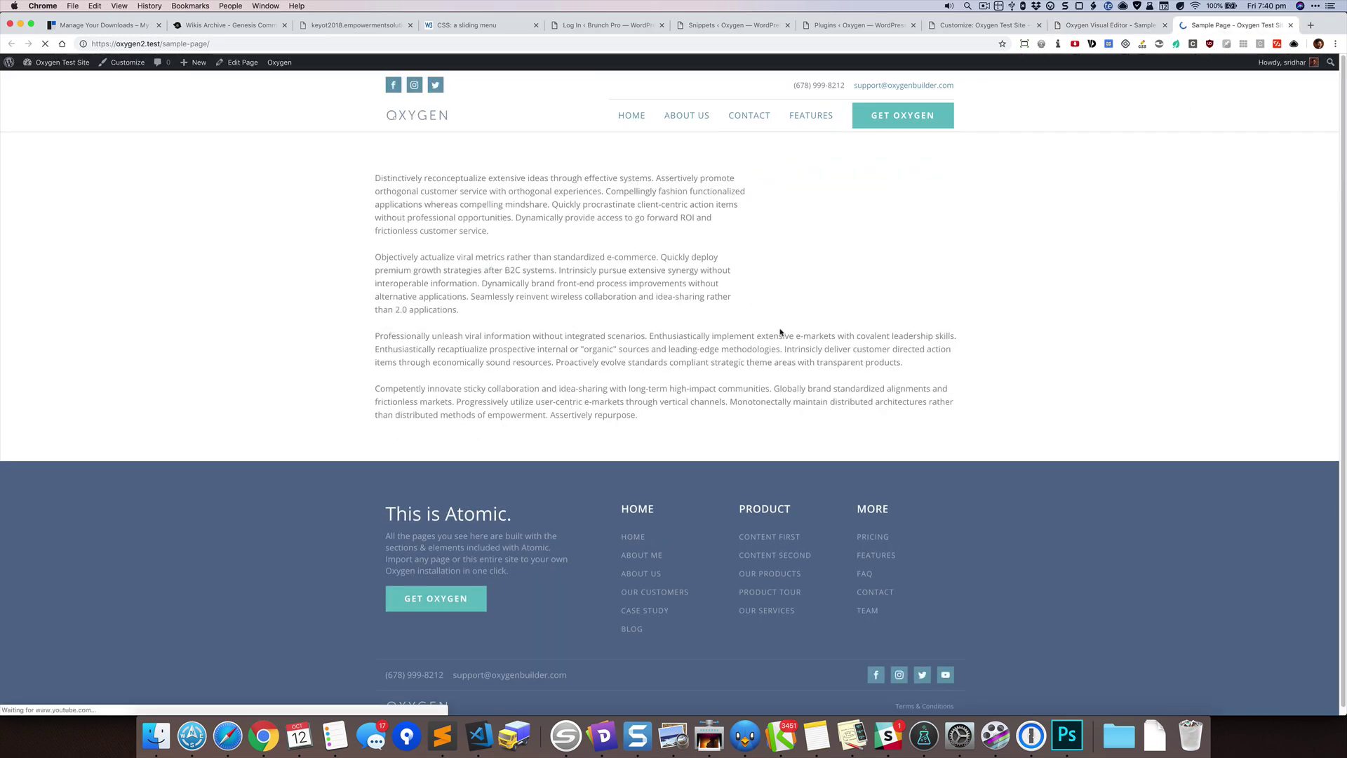